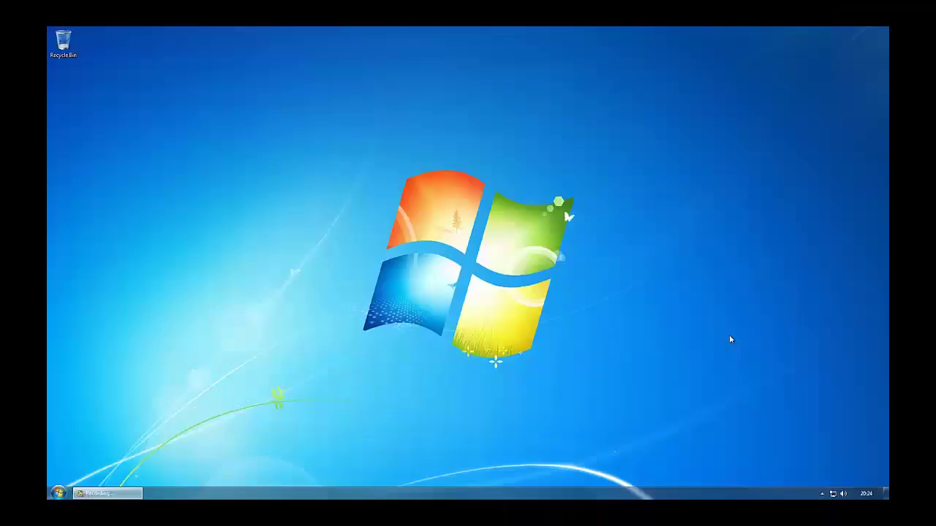
- Launch Device Manager and open the Realtek network adapter's Properties under Network adapters
{"action": "key", "text": "super"}
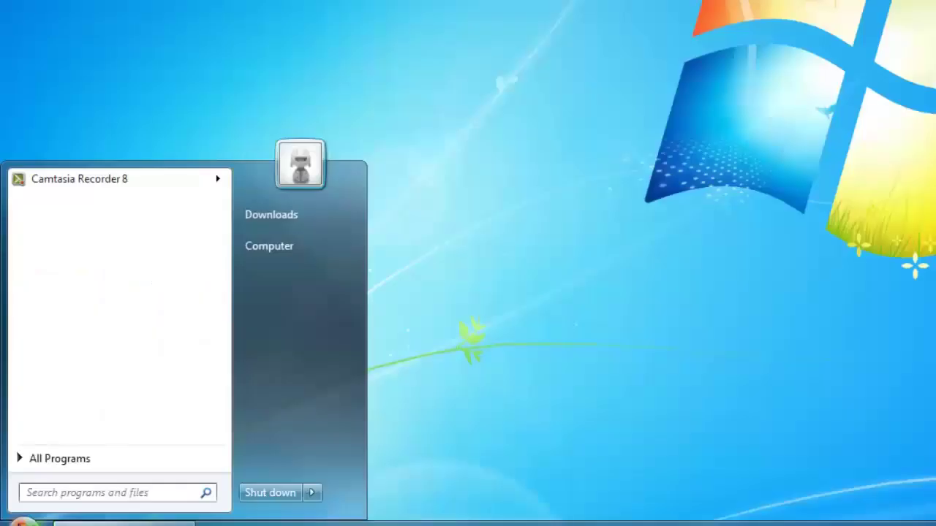
{"action": "type", "text": "device "}
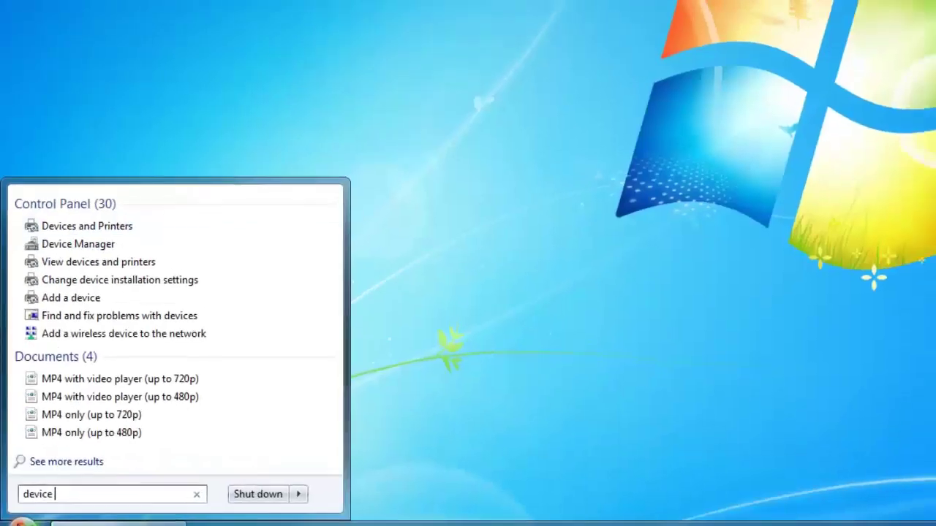
{"action": "type", "text": "manager"}
{"action": "key", "text": "Return"}
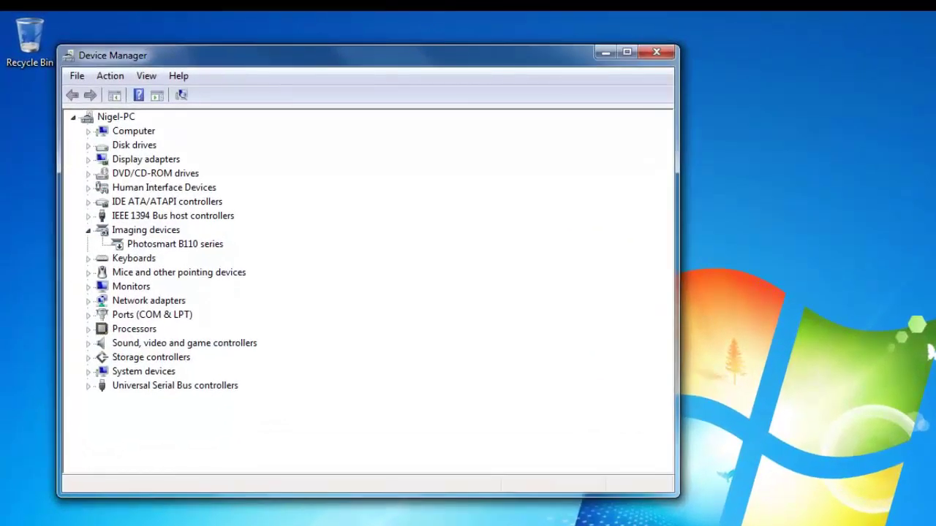
{"action": "left_click", "coordinate": [89, 301]}
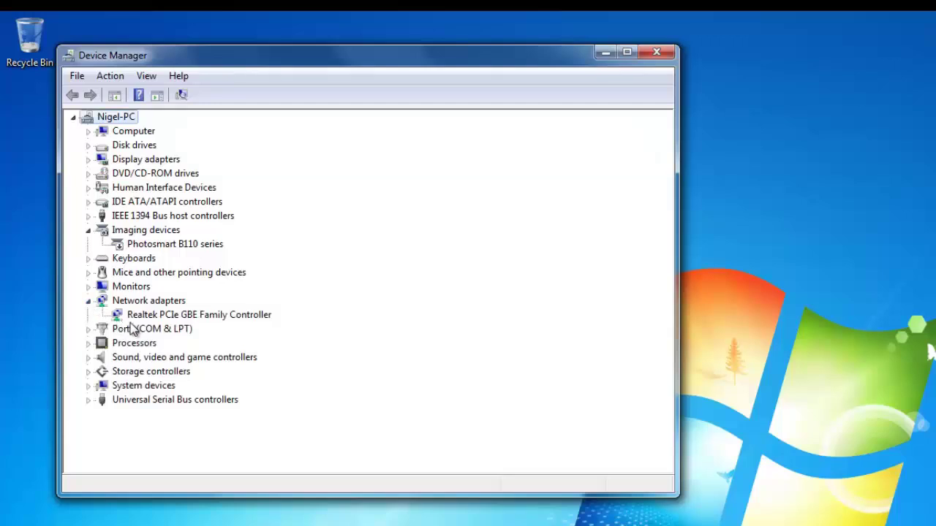
{"action": "right_click", "coordinate": [236, 315]}
{"action": "left_click", "coordinate": [265, 412]}
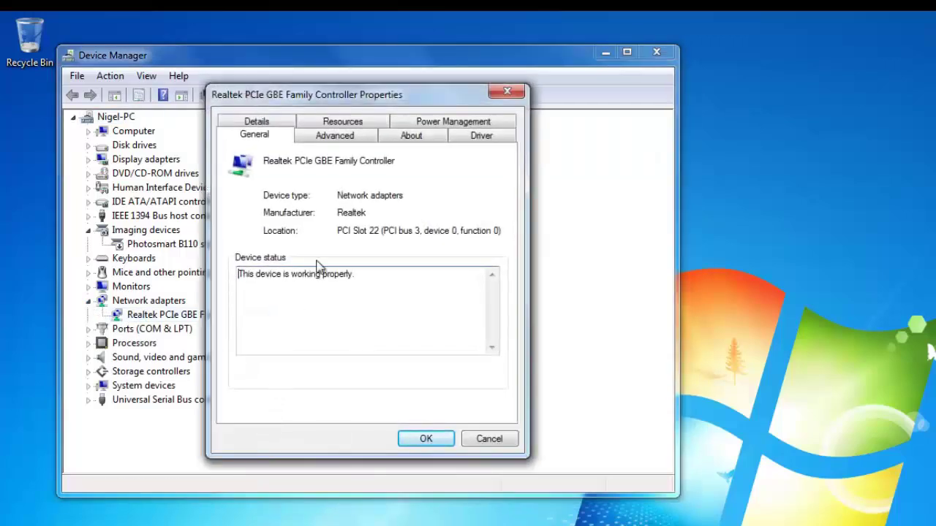
- Set the adapter's advanced Wake on Magic Packet property to Enabled, confirm, and close Device Manager
{"action": "left_click", "coordinate": [362, 134]}
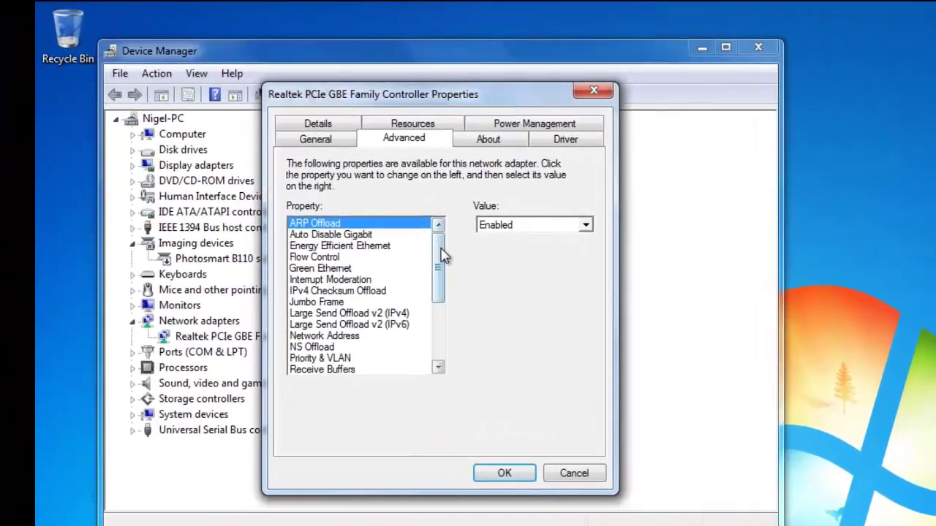
{"action": "left_click_drag", "start_coordinate": [369, 239], "coordinate": [351, 313]}
{"action": "left_click", "coordinate": [362, 376]}
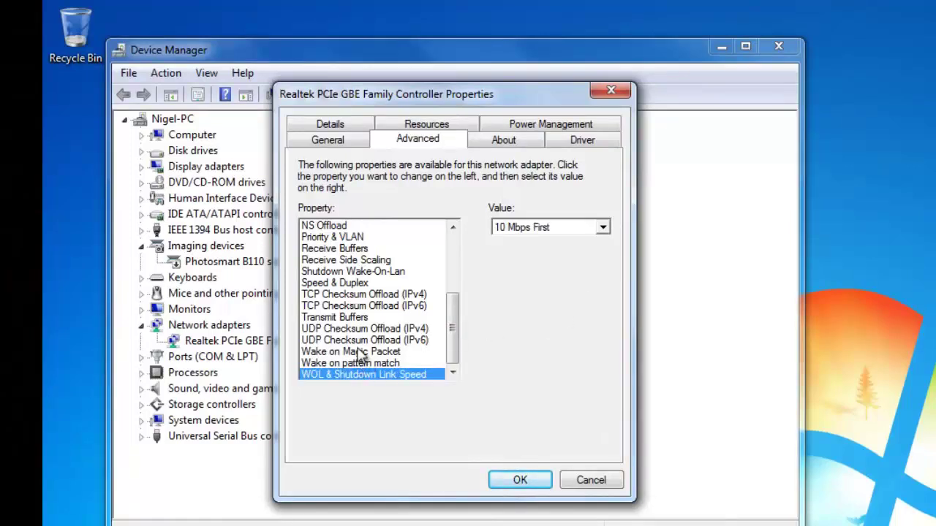
{"action": "left_click", "coordinate": [361, 353]}
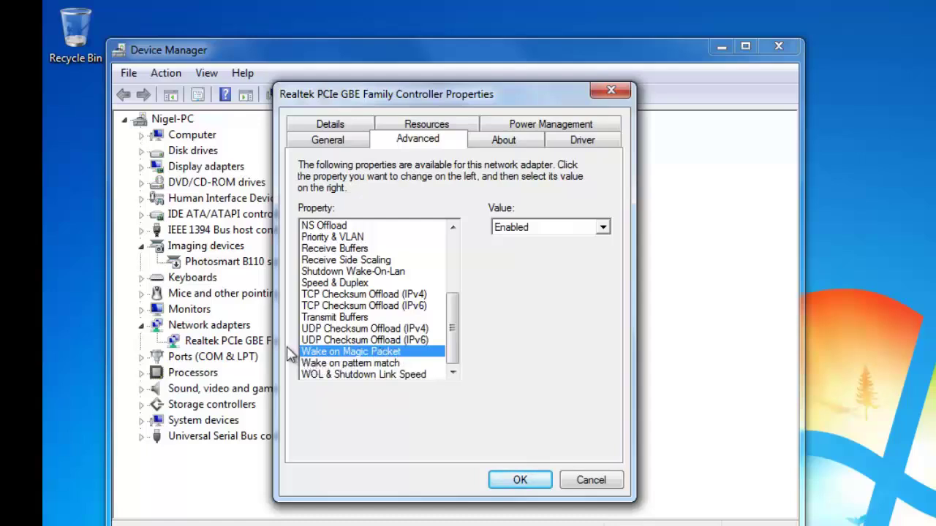
{"action": "left_click", "coordinate": [550, 230]}
{"action": "left_click", "coordinate": [552, 229]}
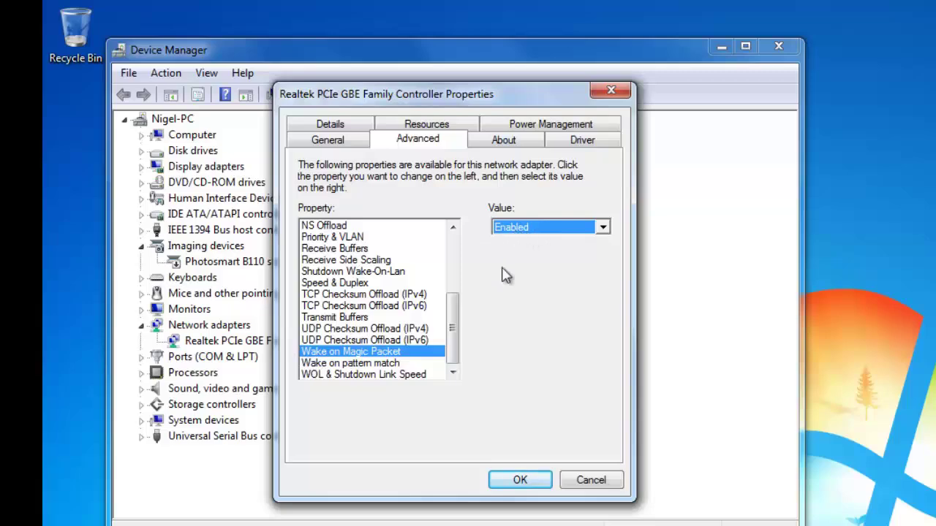
{"action": "left_click", "coordinate": [518, 478]}
{"action": "left_click", "coordinate": [778, 46]}
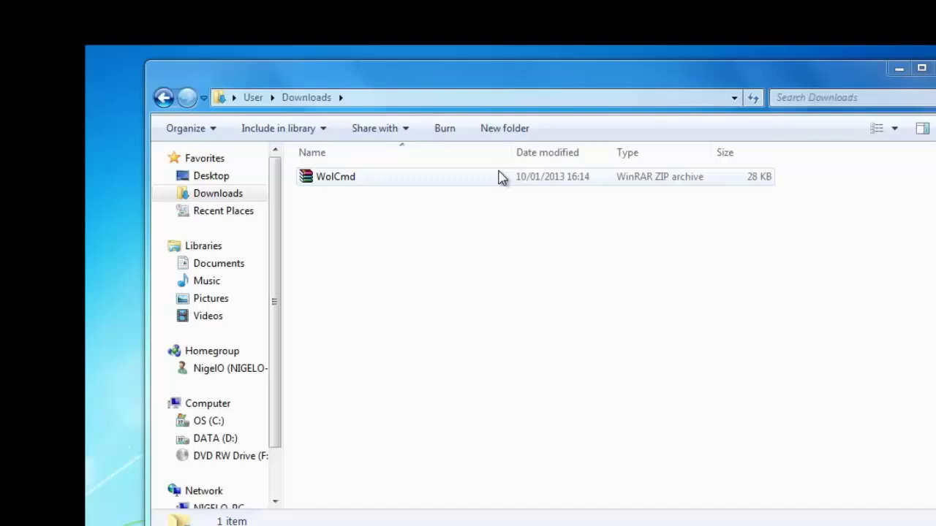
- Extract the WolCmd archive from Downloads into the Documents library and view Documents
{"action": "left_click", "coordinate": [500, 177]}
{"action": "right_click", "coordinate": [500, 177]}
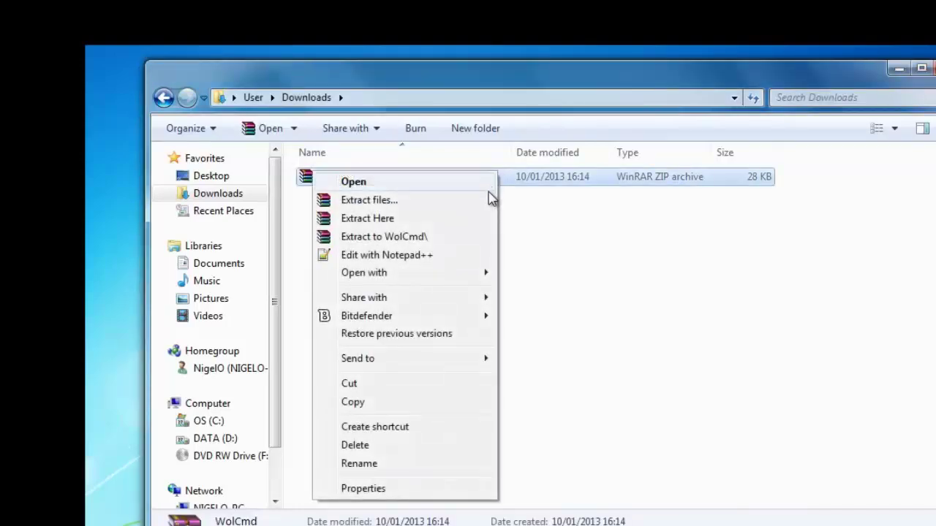
{"action": "left_click", "coordinate": [490, 200]}
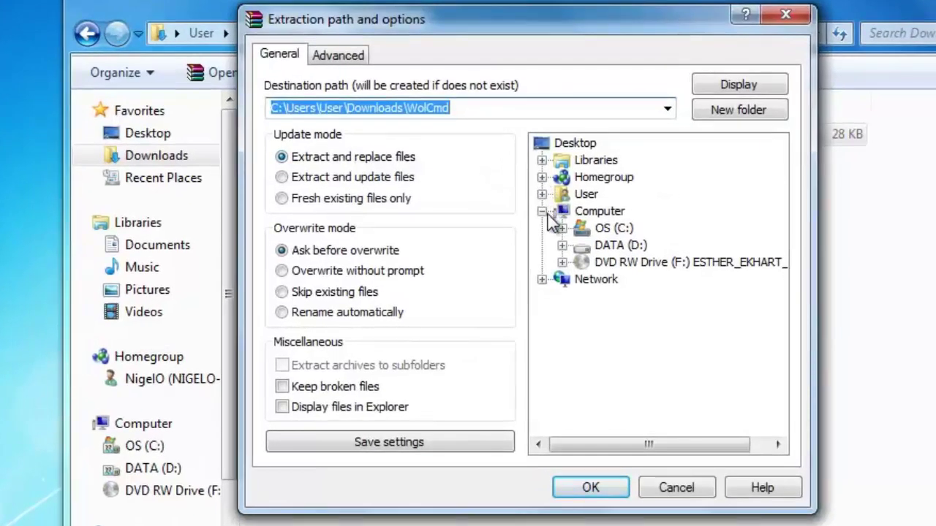
{"action": "left_click", "coordinate": [541, 161]}
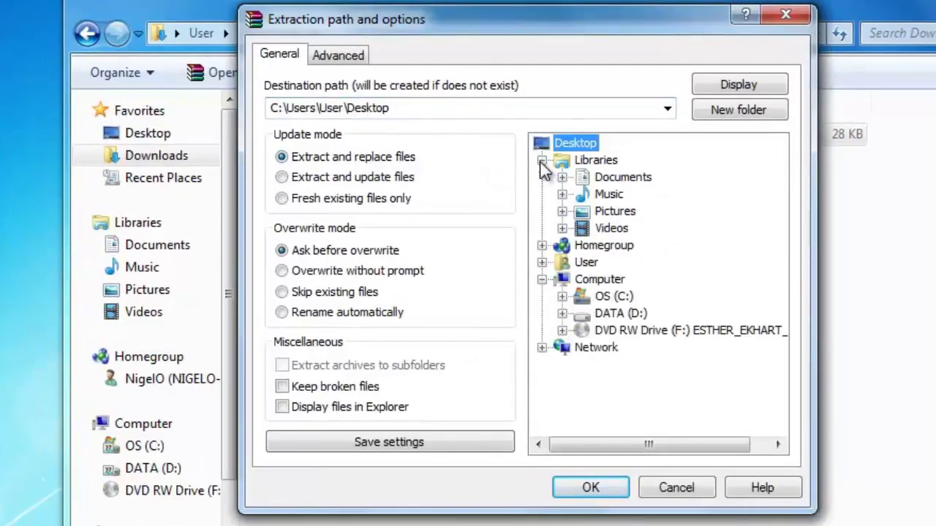
{"action": "left_click", "coordinate": [596, 183]}
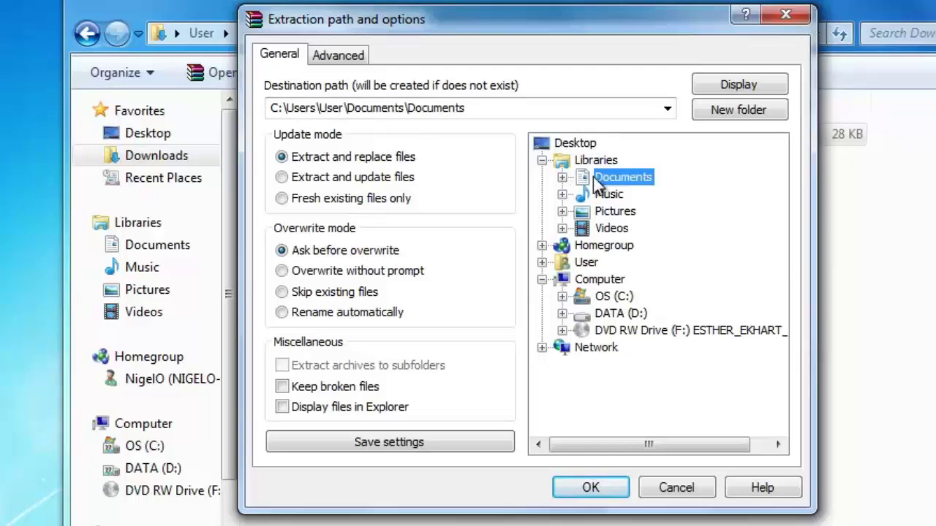
{"action": "left_click", "coordinate": [591, 488]}
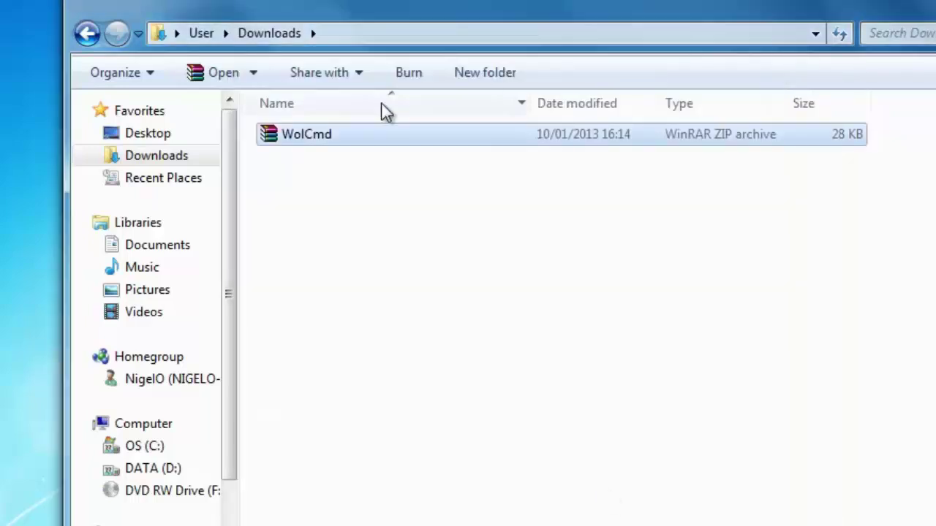
{"action": "left_click", "coordinate": [143, 250]}
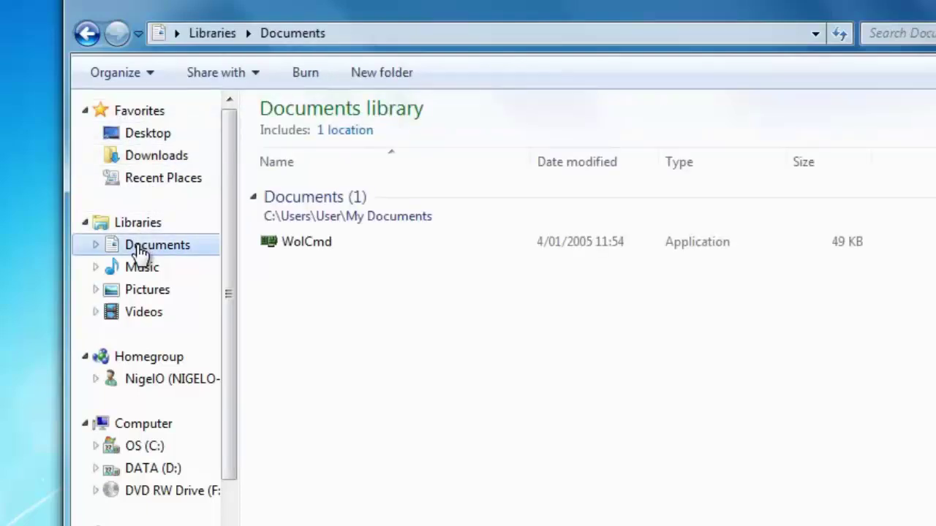
- Run ipconfig /all in Command Prompt to read the adapter's MAC, IPv4 address and subnet mask
{"action": "left_click", "coordinate": [380, 258]}
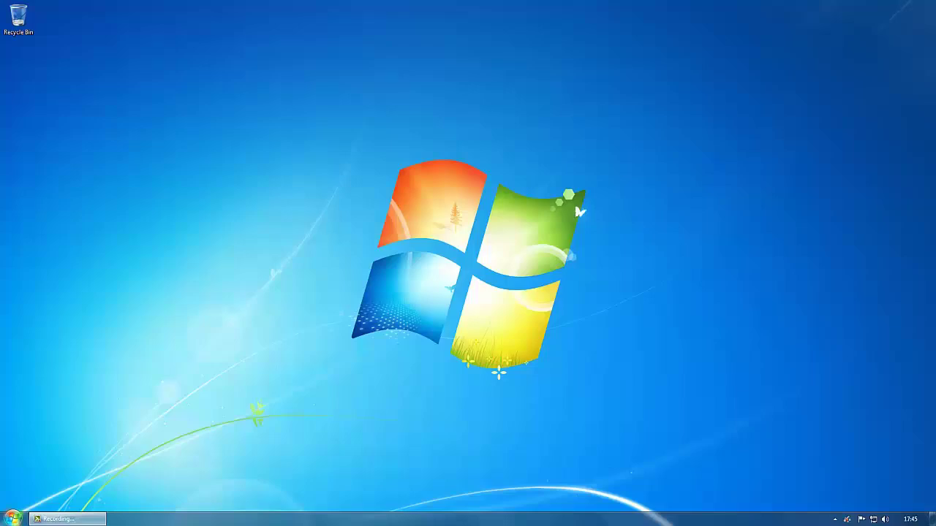
{"action": "left_click", "coordinate": [14, 519]}
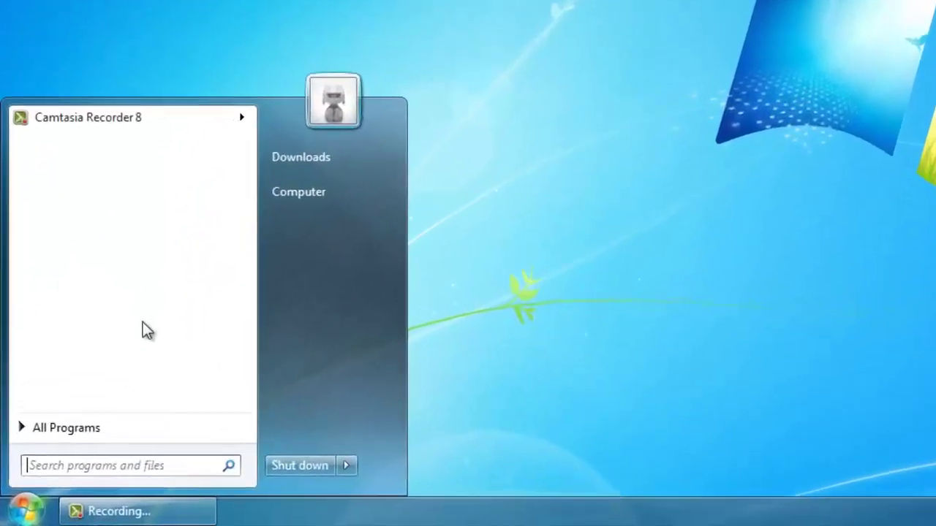
{"action": "type", "text": "cmd"}
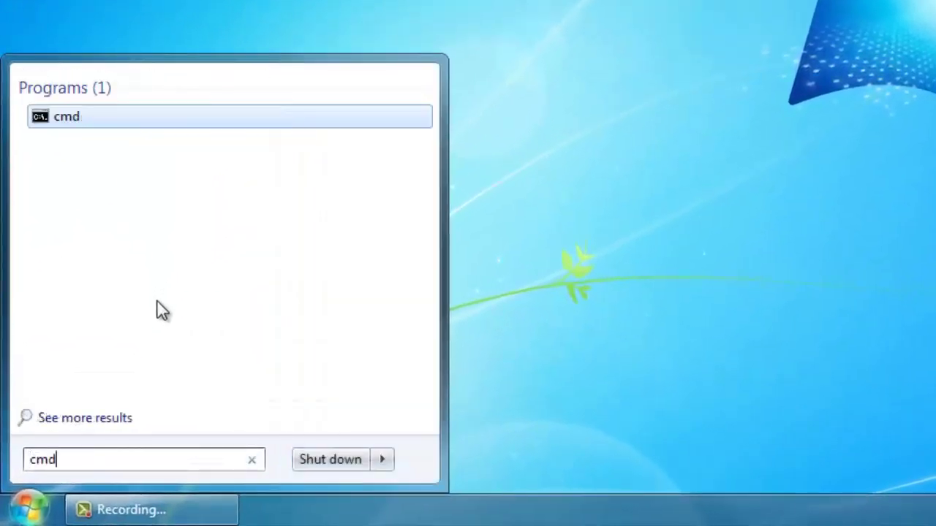
{"action": "key", "text": "Return"}
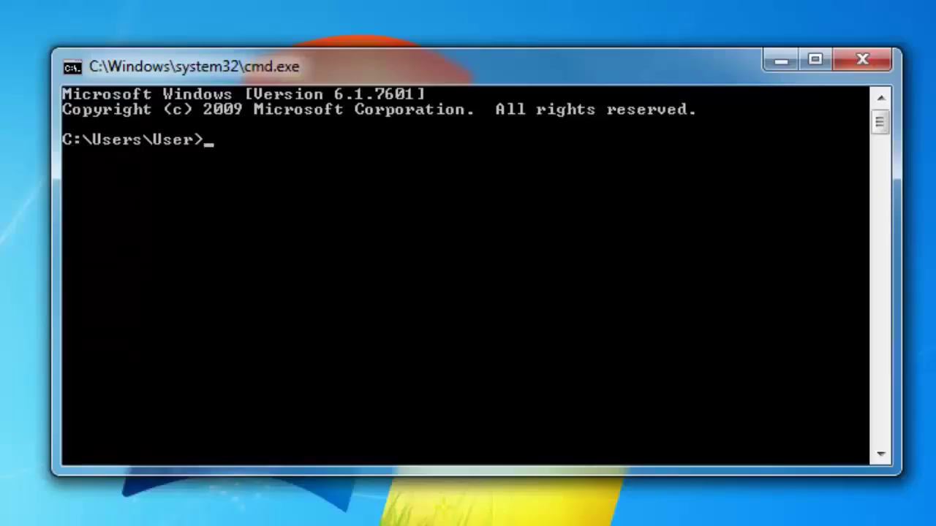
{"action": "type", "text": "ipconfig/all"}
{"action": "key", "text": "Return"}
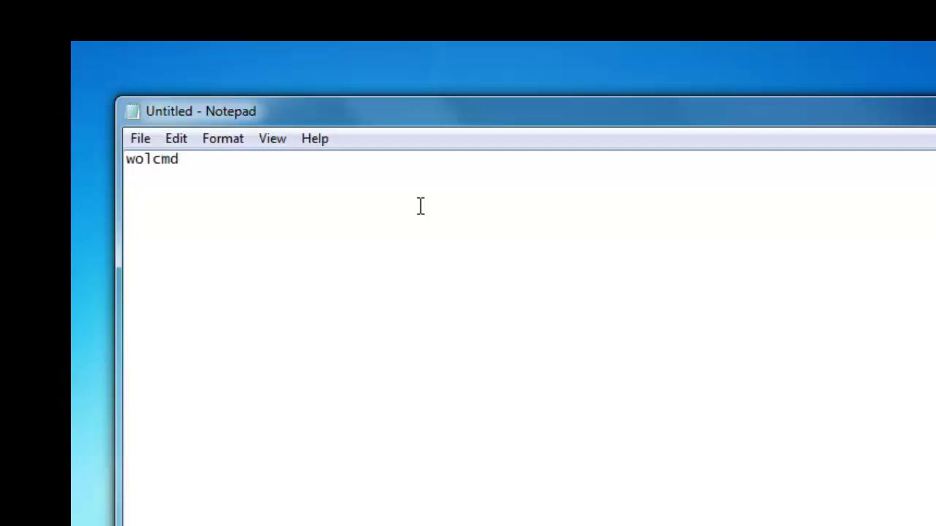
- Write the command 'wolcmd bcaec56daf97 192.168.1.2 255.255.255.0 3389' in Notepad
{"action": "type", "text": "bcaec5"}
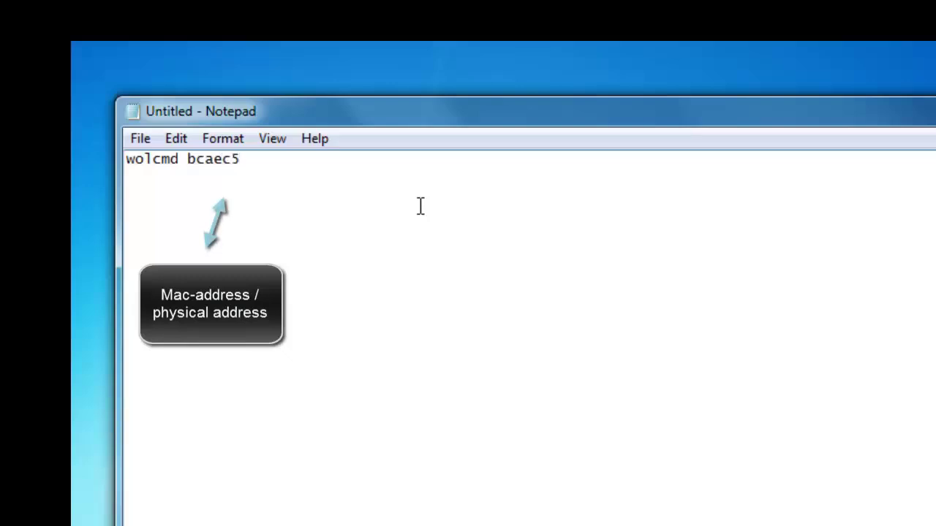
{"action": "type", "text": "6daf97 192.168.1.2 255.255.255.0"}
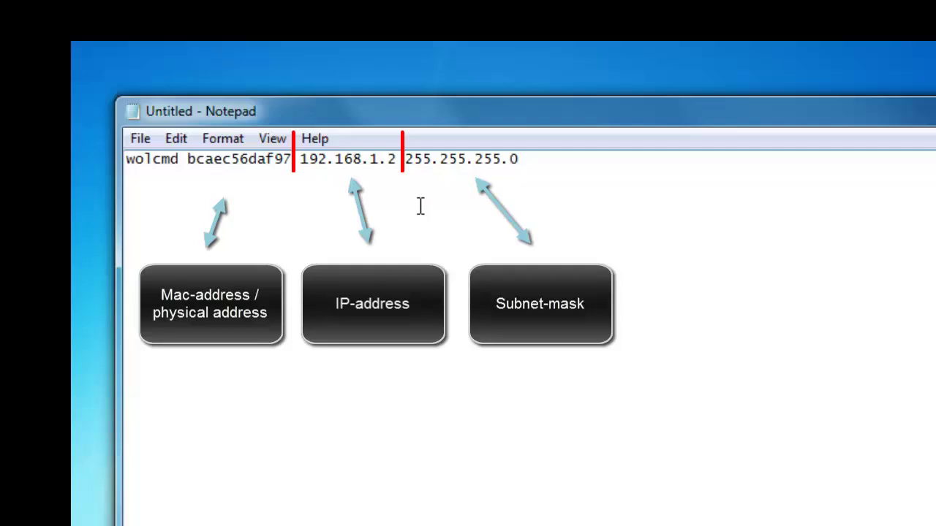
{"action": "type", "text": " 3389"}
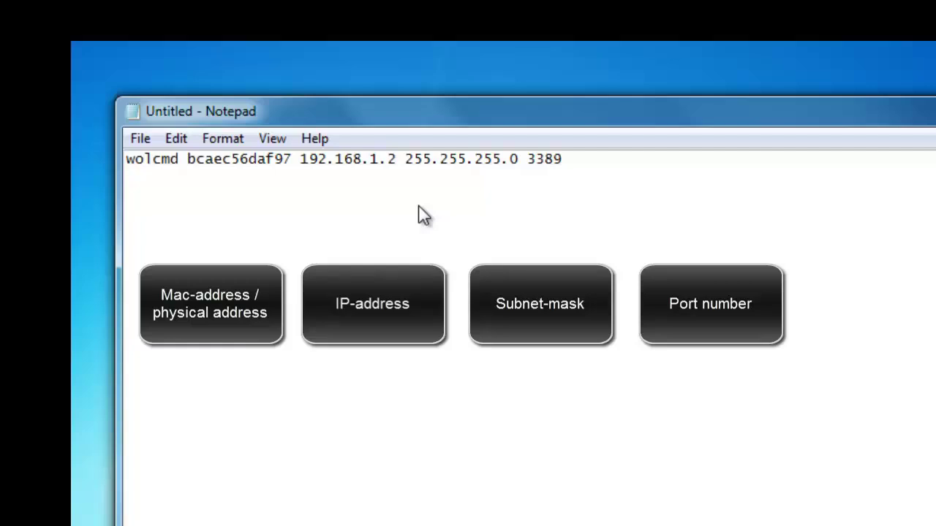
- Save the command as WakeOnLan.bat in Documents with the All Files type
{"action": "key", "text": "ctrl+s"}
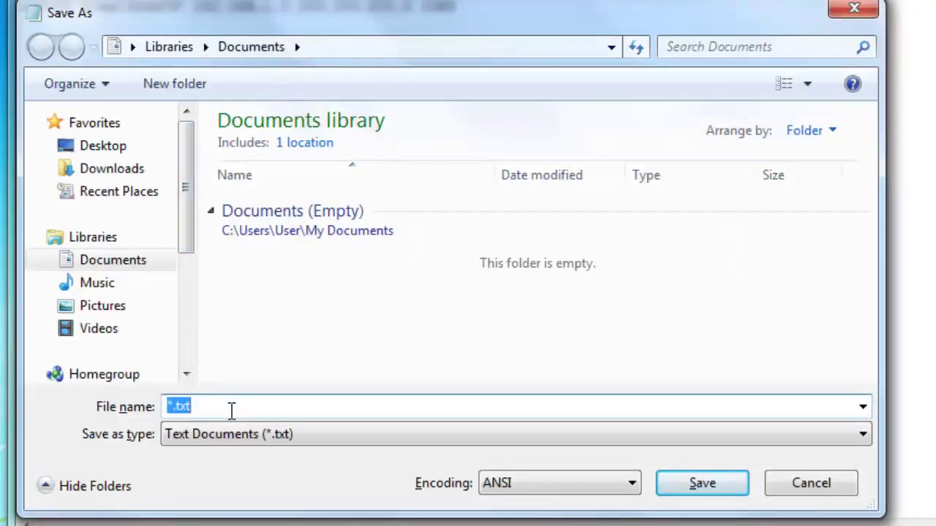
{"action": "key", "text": "BackSpace"}
{"action": "type", "text": "Wake"}
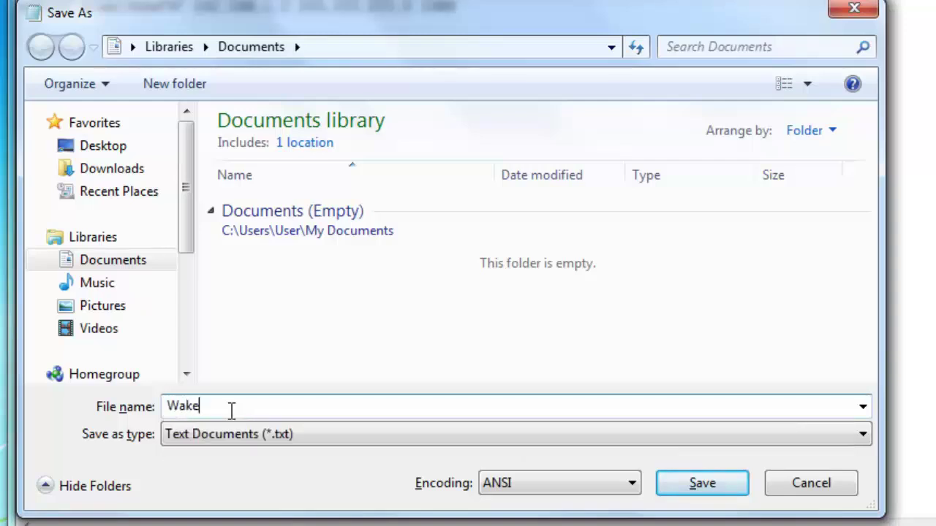
{"action": "type", "text": "OnLan"}
{"action": "type", "text": ".bat"}
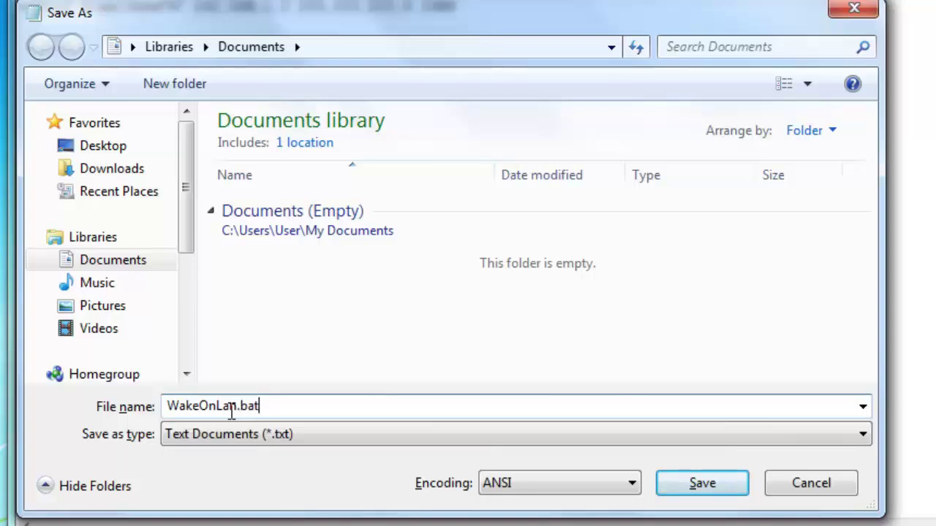
{"action": "left_click", "coordinate": [254, 441]}
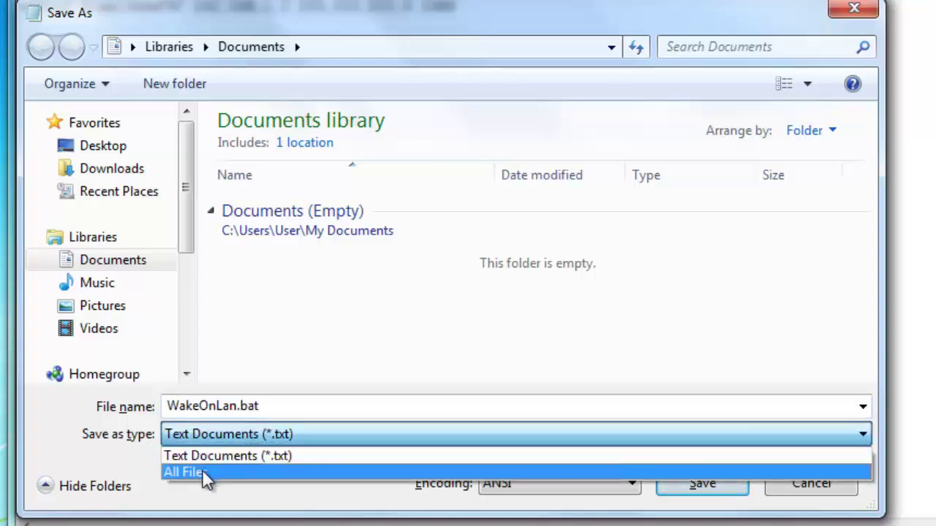
{"action": "left_click", "coordinate": [204, 474]}
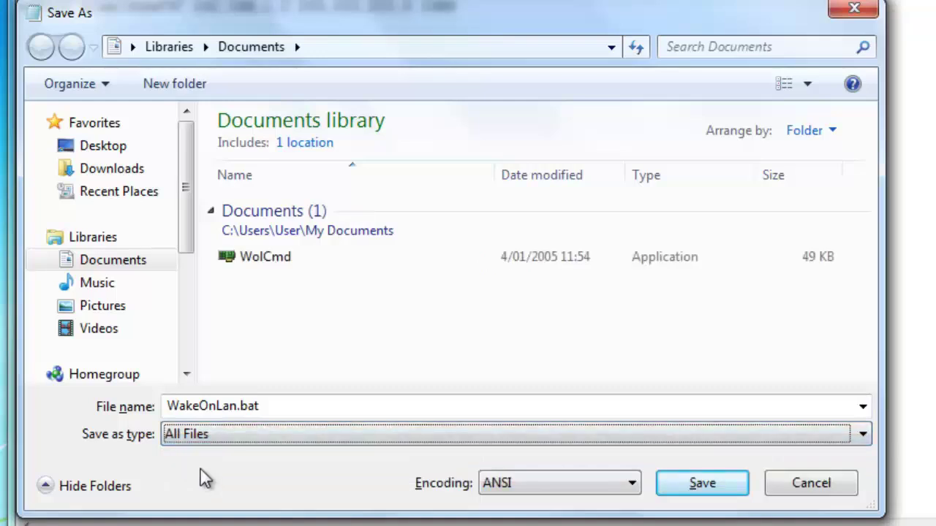
{"action": "left_click", "coordinate": [706, 485]}
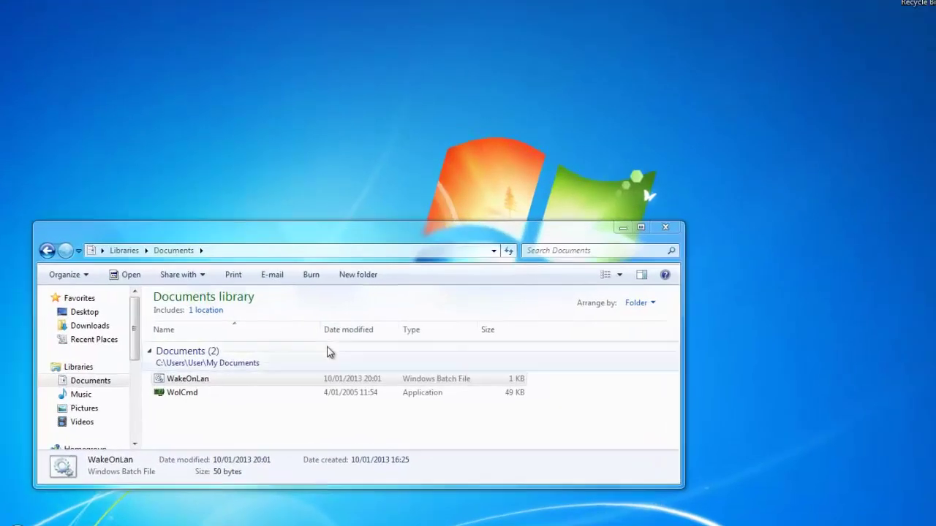
- Append a 'pause' line to WakeOnLan.bat, save it, and run the batch file
{"action": "right_click", "coordinate": [316, 380]}
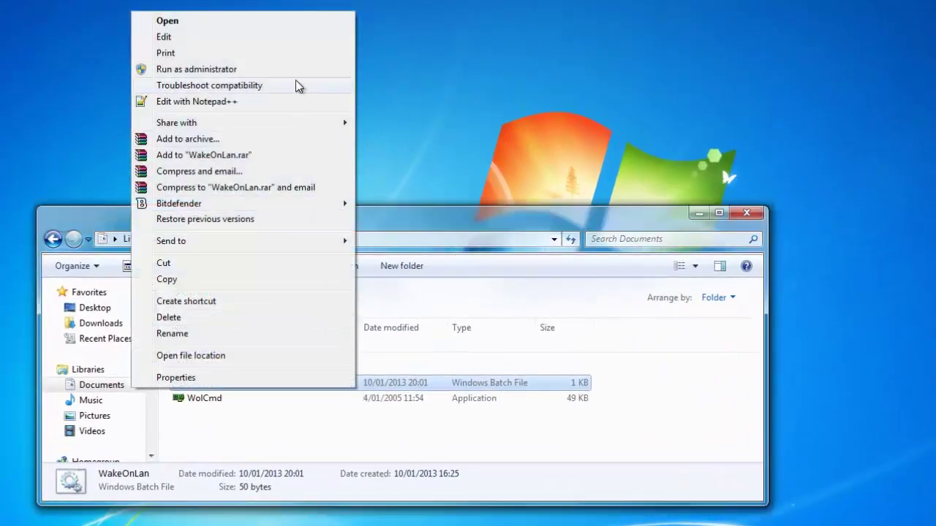
{"action": "left_click", "coordinate": [297, 40]}
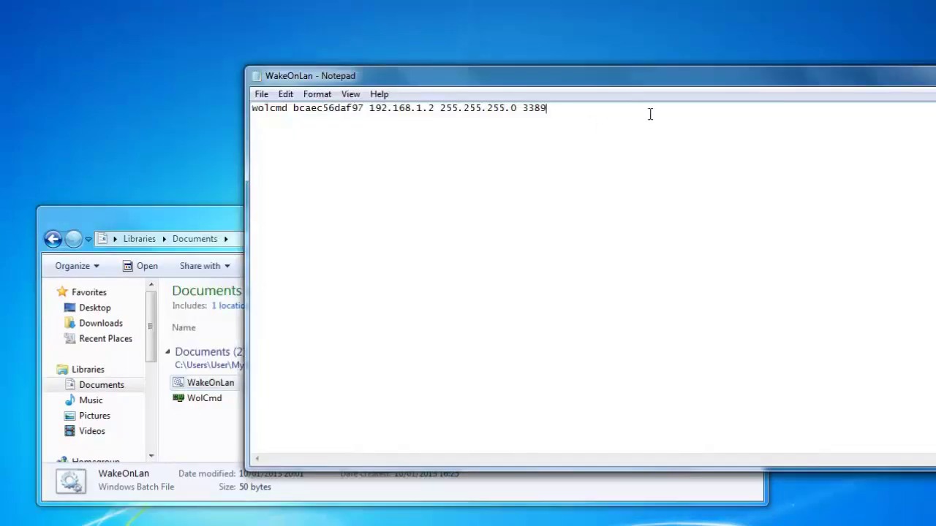
{"action": "key", "text": "ctrl+End"}
{"action": "key", "text": "Return"}
{"action": "type", "text": "pause"}
{"action": "key", "text": "ctrl+s"}
{"action": "key", "text": "alt+F4"}
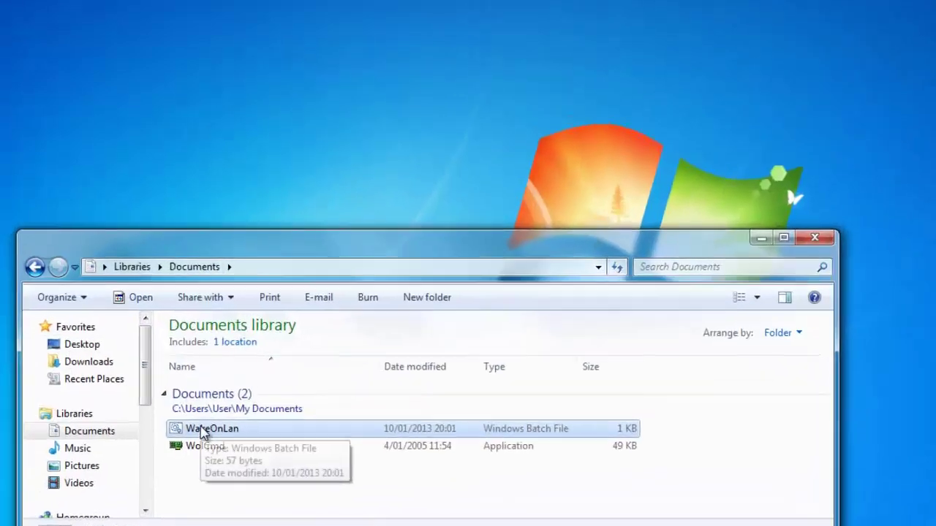
{"action": "double_click", "coordinate": [203, 385]}
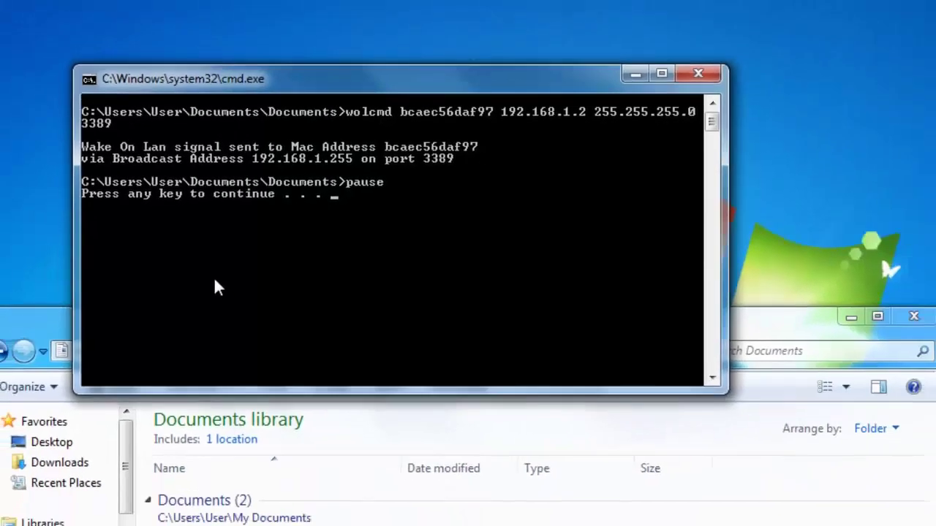
- Dismiss the command window, then delete the 'pause' line from WakeOnLan.bat and save
{"action": "key", "text": "Return"}
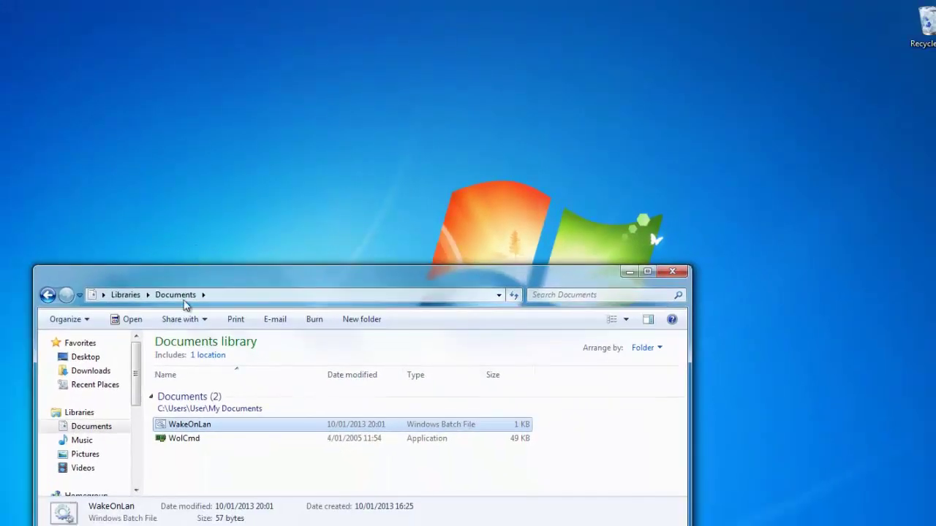
{"action": "right_click", "coordinate": [210, 425]}
{"action": "left_click", "coordinate": [177, 107]}
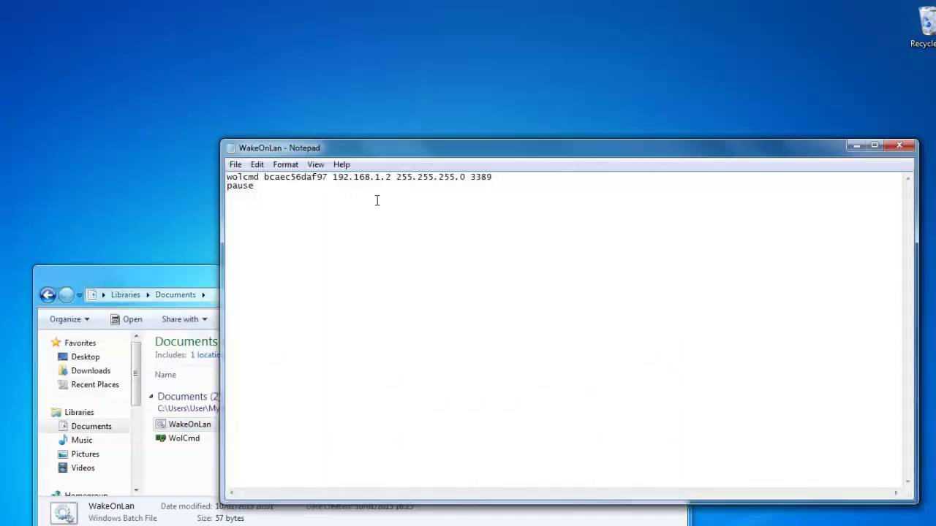
{"action": "key", "text": "BackSpace"}
{"action": "key", "text": "BackSpace"}
{"action": "key", "text": "BackSpace"}
{"action": "key", "text": "BackSpace"}
{"action": "key", "text": "BackSpace"}
{"action": "key", "text": "ctrl+s"}
{"action": "key", "text": "alt+F4"}
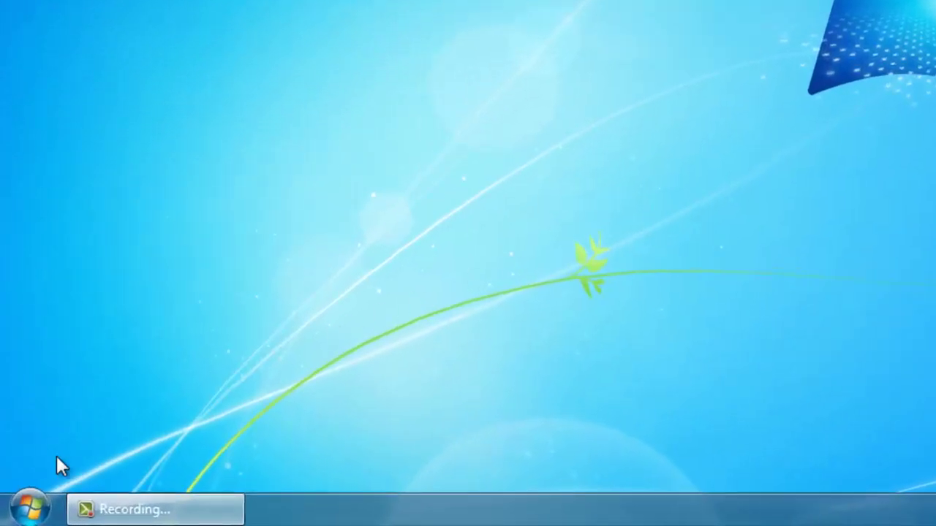
- Open WakeOnLanMultipleComputers from the Documents library for editing in Notepad
{"action": "left_click", "coordinate": [15, 508]}
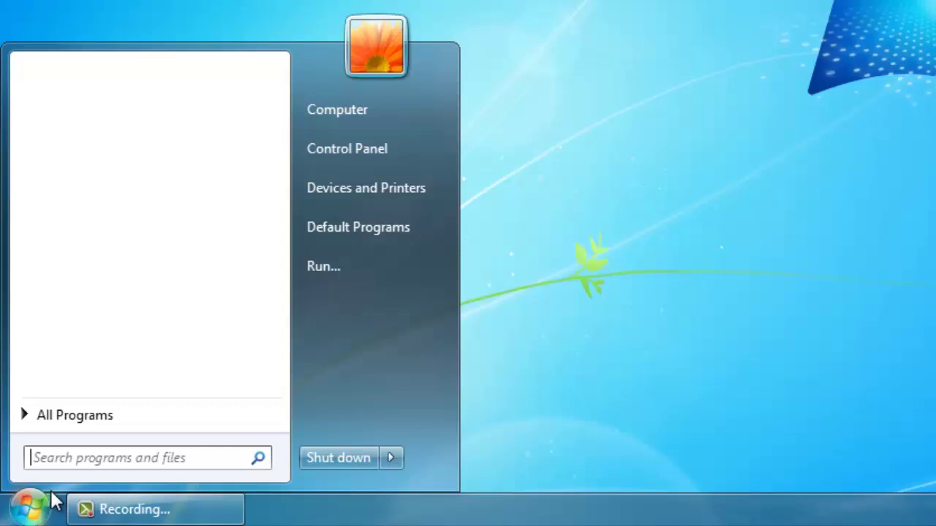
{"action": "left_click", "coordinate": [348, 119]}
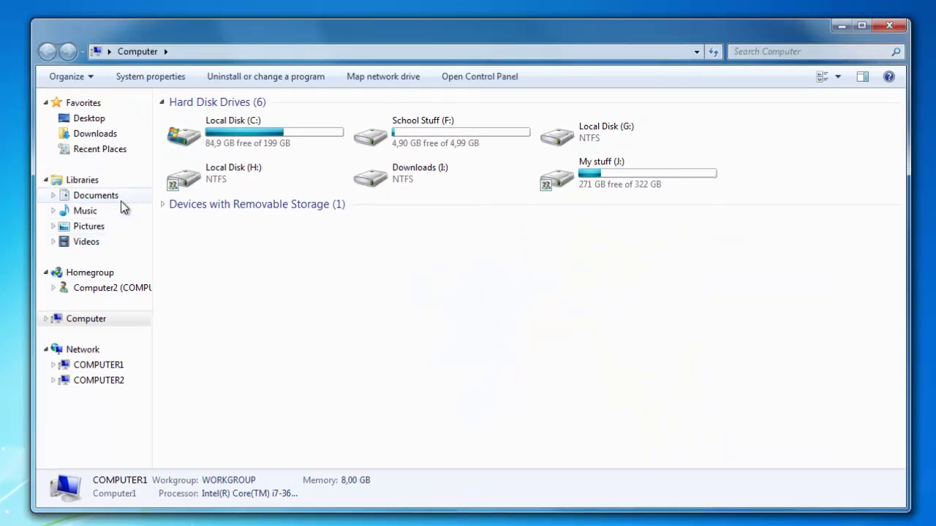
{"action": "left_click", "coordinate": [122, 207]}
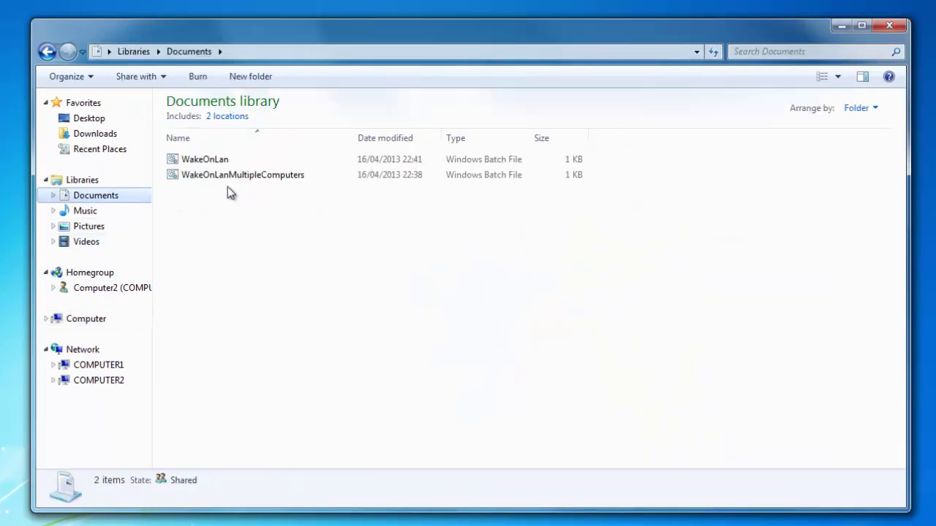
{"action": "left_click", "coordinate": [261, 178]}
{"action": "right_click", "coordinate": [261, 177]}
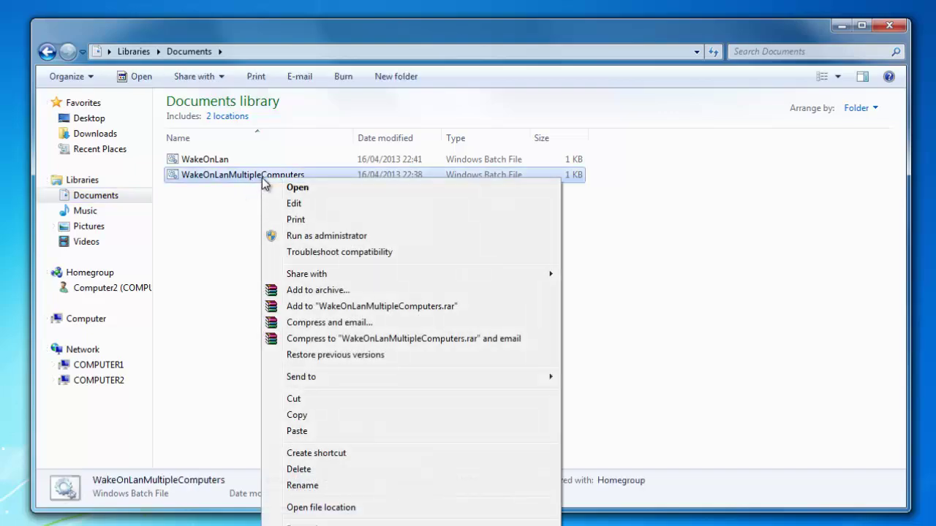
{"action": "left_click", "coordinate": [296, 201]}
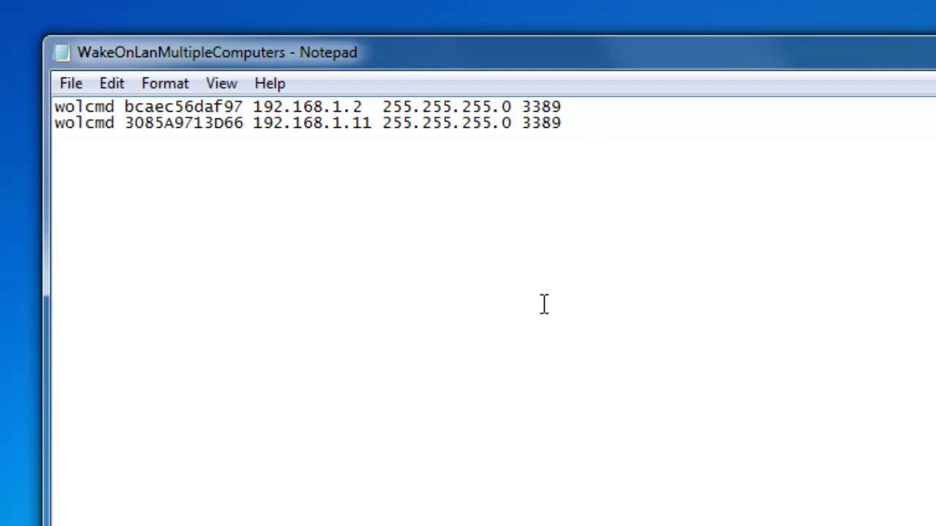
- Start a third line beginning with 'wolcmd '
{"action": "key", "text": "Return"}
{"action": "type", "text": "wolcmd ."}
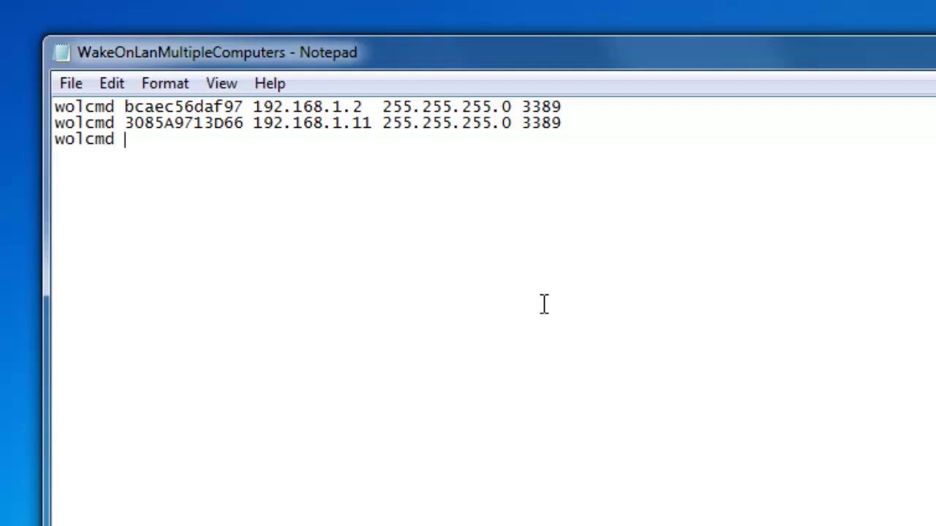
{"action": "type", "text": ".."}
{"action": "key", "text": "BackSpace"}
{"action": "key", "text": "BackSpace"}
{"action": "key", "text": "BackSpace"}
{"action": "key", "text": "BackSpace"}
{"action": "key", "text": "BackSpace"}
{"action": "key", "text": "BackSpace"}
{"action": "key", "text": "BackSpace"}
{"action": "key", "text": "BackSpace"}
{"action": "key", "text": "BackSpace"}
{"action": "key", "text": "BackSpace"}
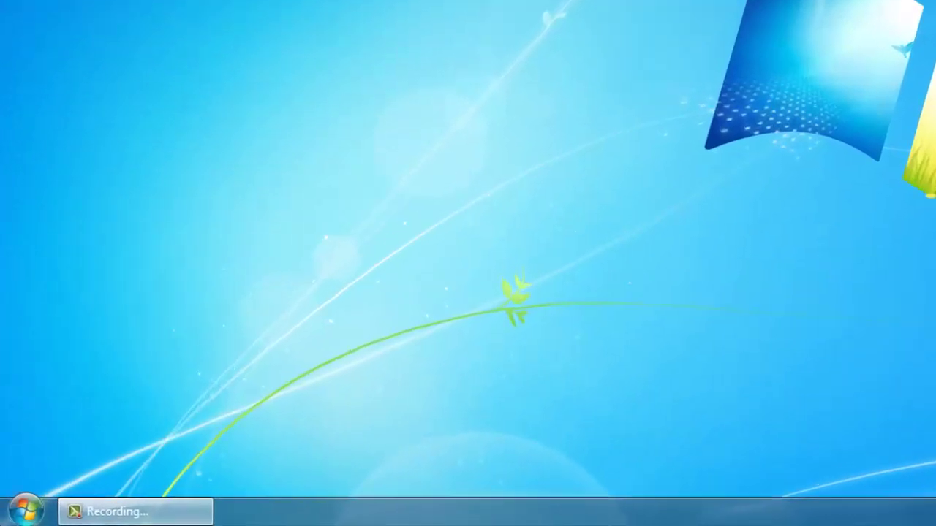
- Launch Task Scheduler and begin a new custom task with Create Task
{"action": "left_click", "coordinate": [26, 510]}
{"action": "type", "text": "tas"}
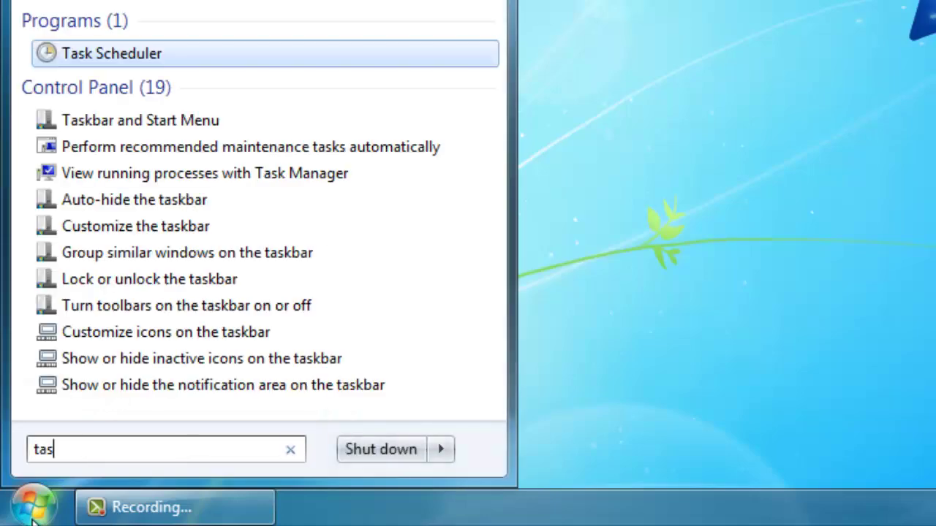
{"action": "type", "text": "k"}
{"action": "key", "text": "Return"}
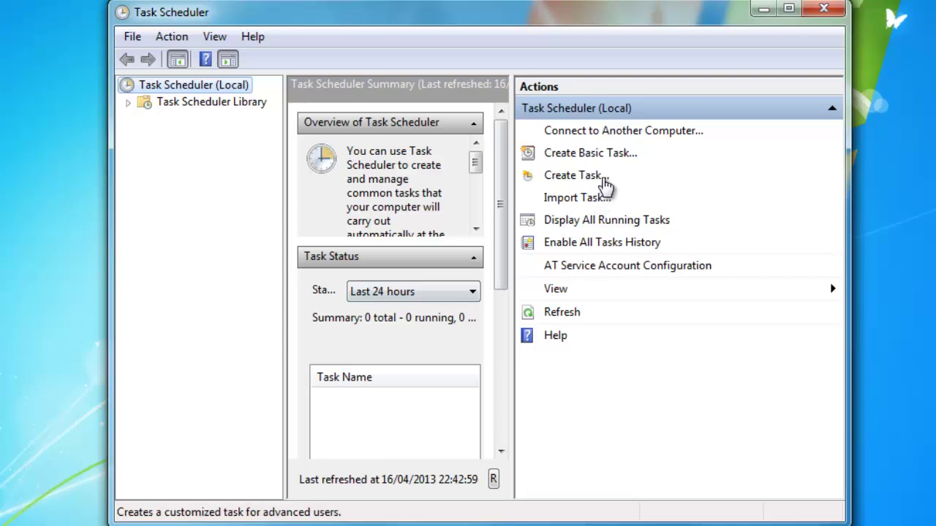
{"action": "left_click", "coordinate": [604, 179]}
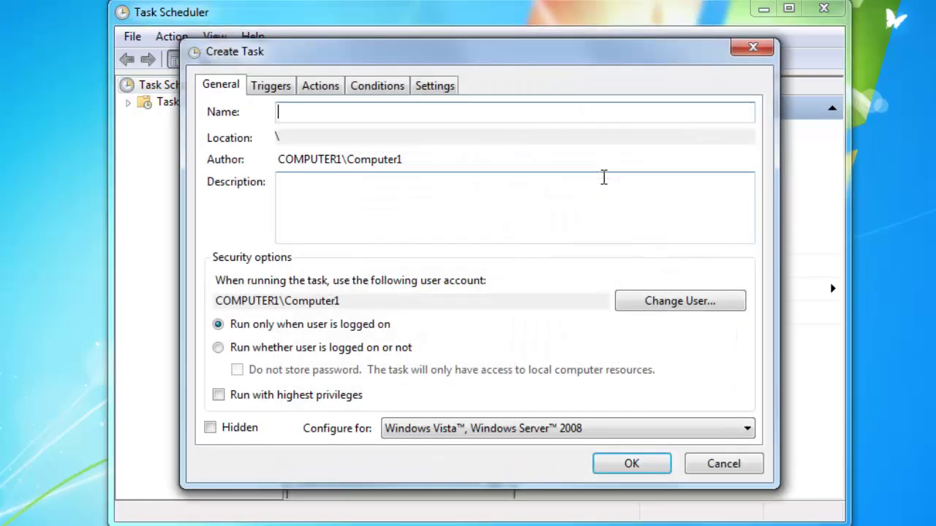
- Name the task WakeOnLan, add its wake-on-LAN description, and configure it for Windows 7, Windows Server 2008 R2
{"action": "type", "text": "WakeOnLan"}
{"action": "key", "text": "Tab"}
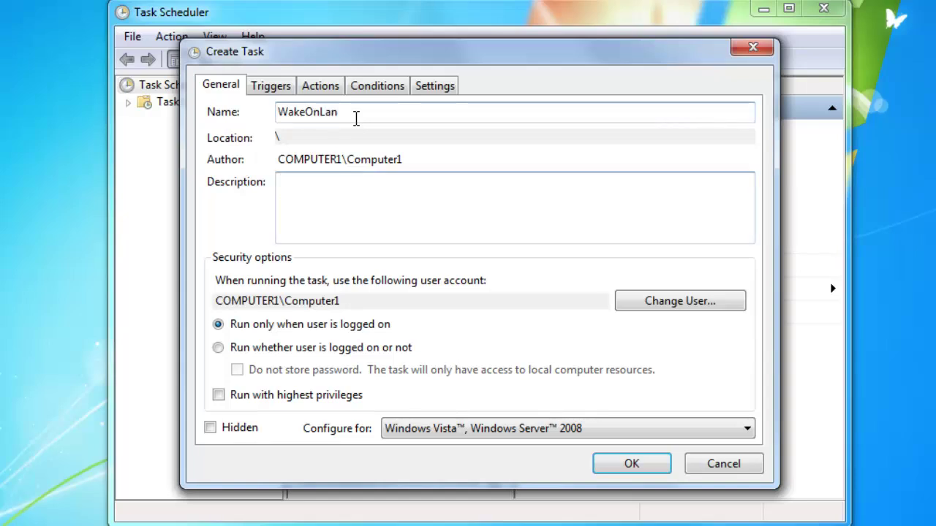
{"action": "type", "text": "Startuing up a target com"}
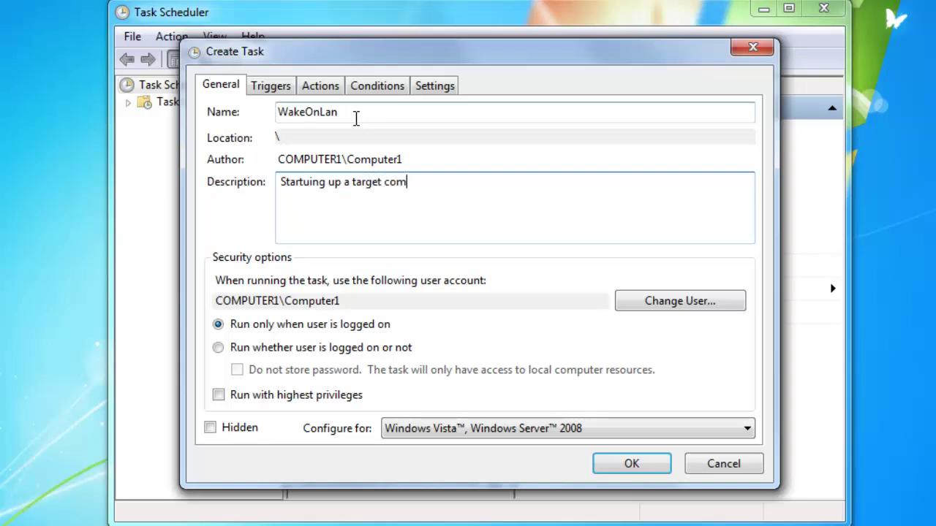
{"action": "type", "text": "puter through "}
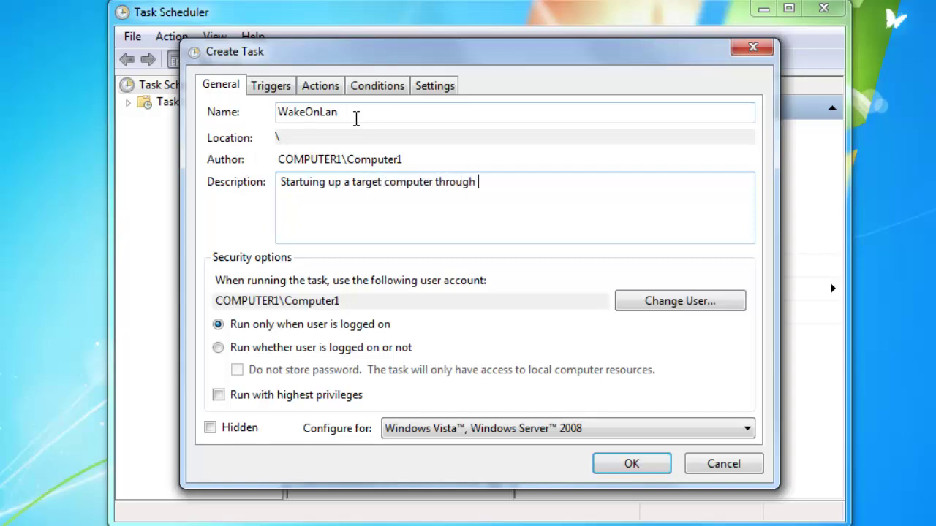
{"action": "type", "text": "wakeonlan"}
{"action": "left_click", "coordinate": [643, 432]}
{"action": "left_click", "coordinate": [601, 447]}
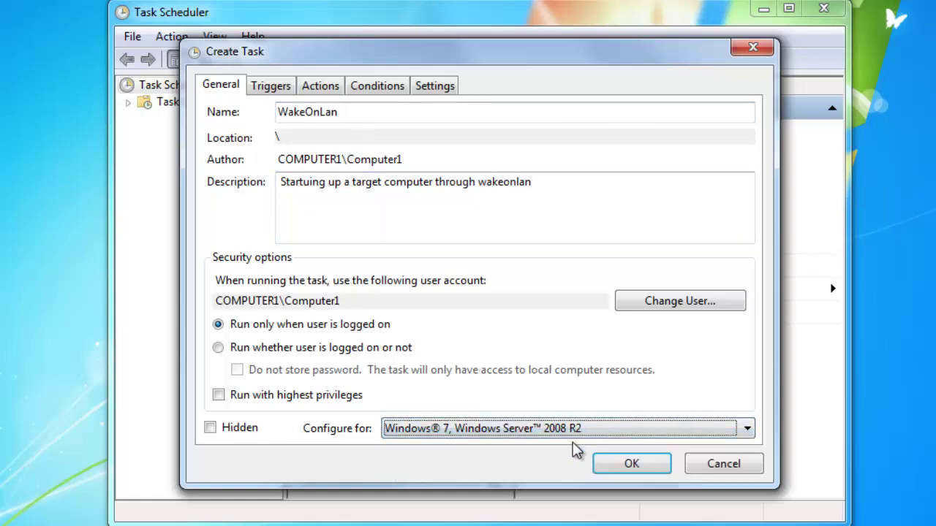
- Add a new Daily trigger that recurs every 5 days
{"action": "left_click", "coordinate": [278, 86]}
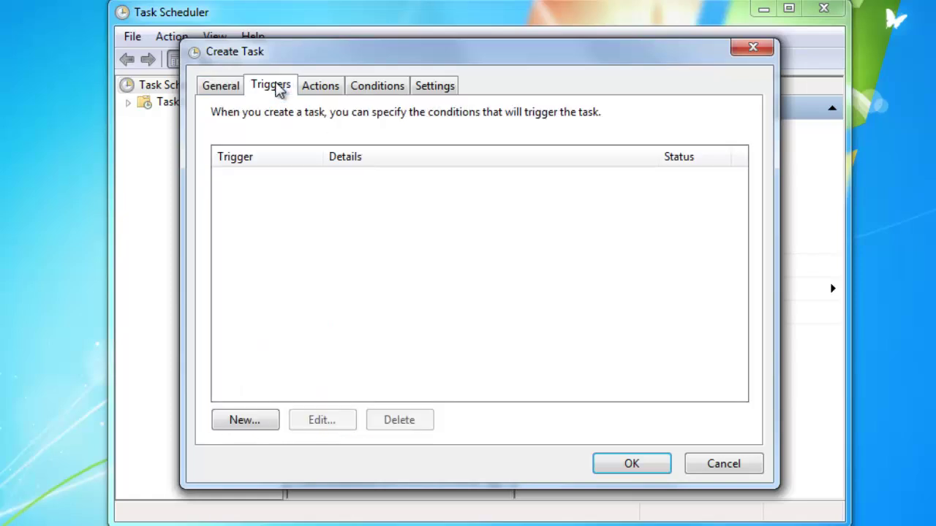
{"action": "left_click", "coordinate": [244, 427]}
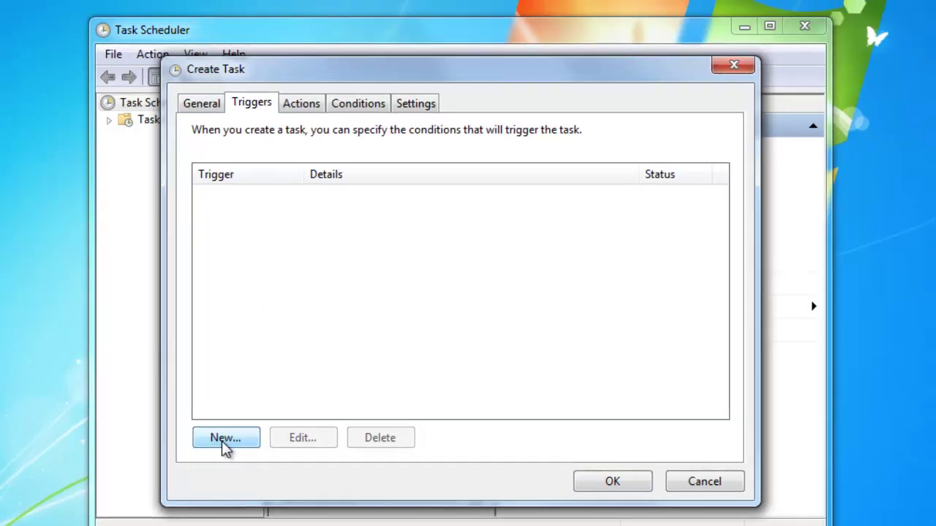
{"action": "left_click", "coordinate": [219, 443]}
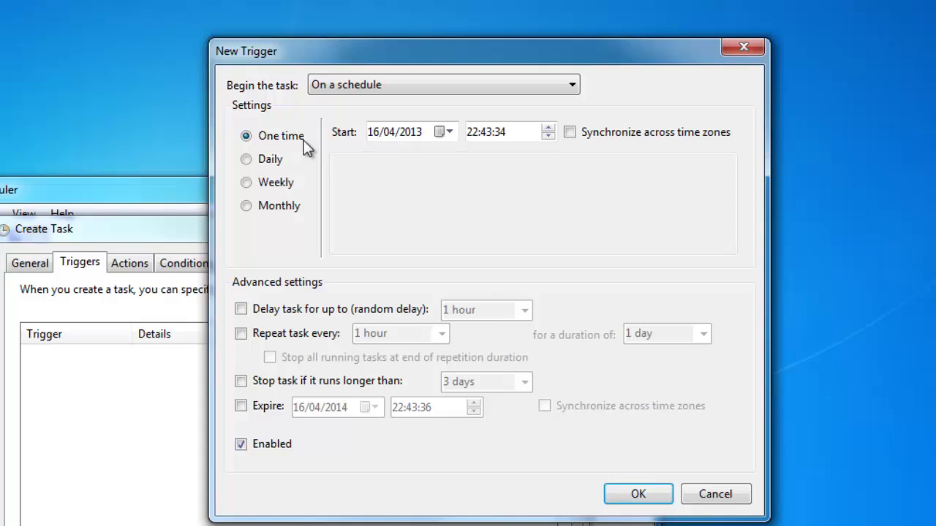
{"action": "left_click", "coordinate": [268, 163]}
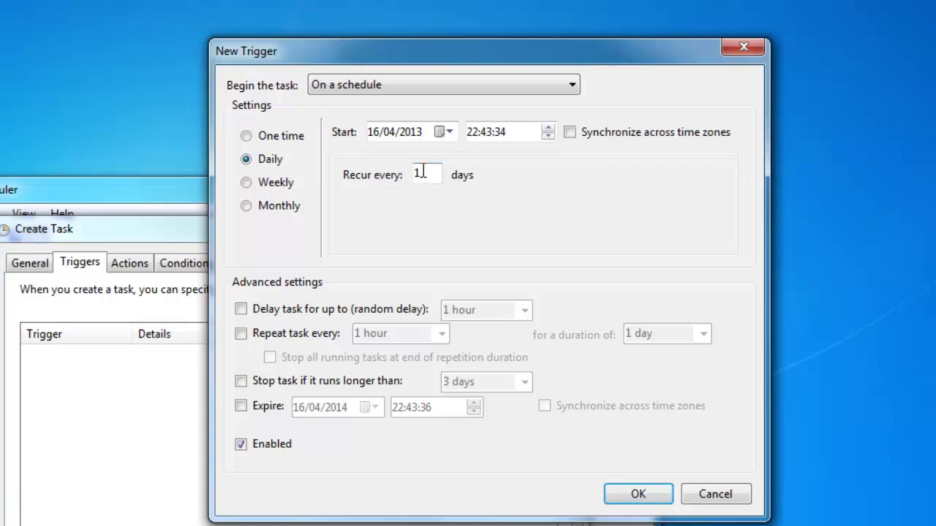
{"action": "left_click_drag", "start_coordinate": [422, 174], "coordinate": [407, 175]}
{"action": "type", "text": "5"}
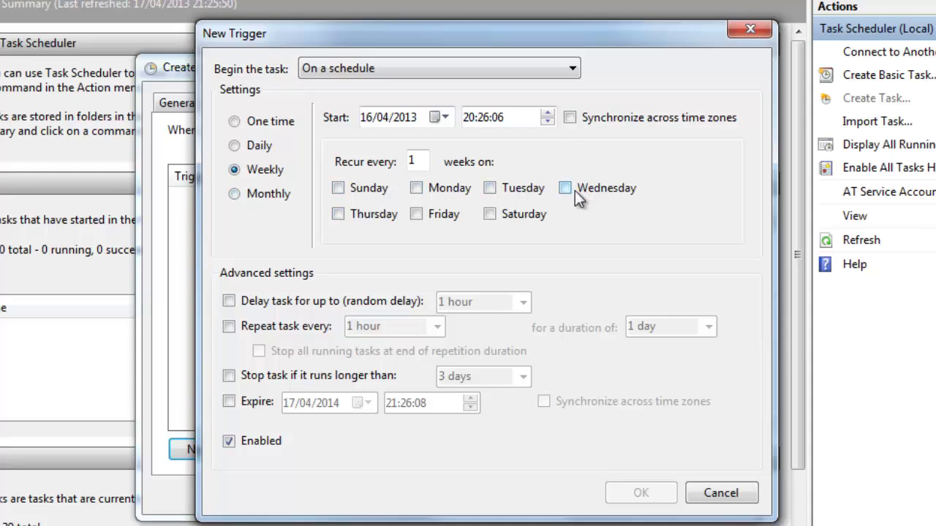
- Look through the Monthly schedule options for days, months and weekday occurrences
{"action": "left_click", "coordinate": [253, 198]}
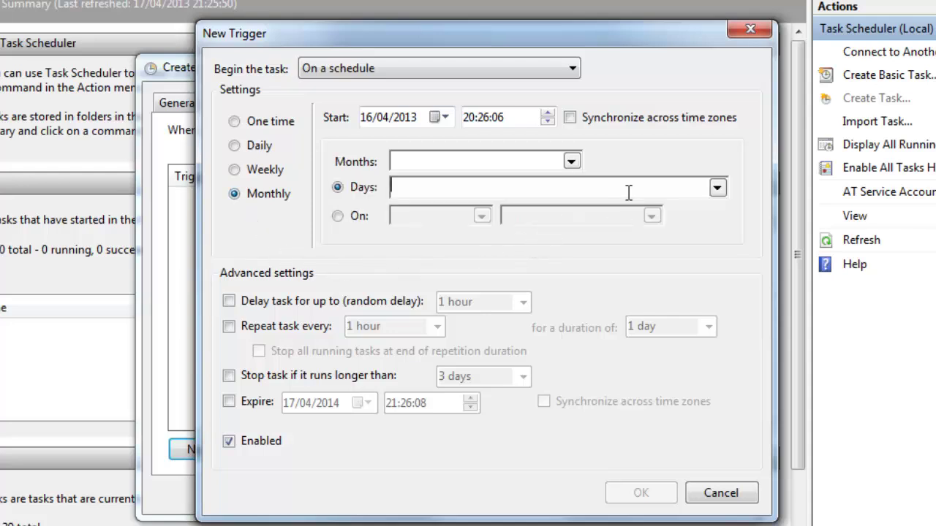
{"action": "left_click", "coordinate": [716, 188]}
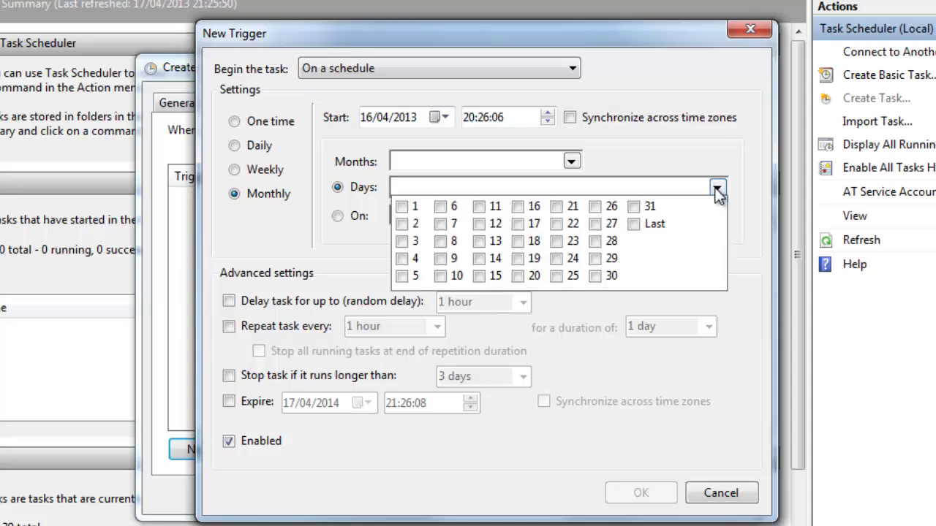
{"action": "left_click", "coordinate": [717, 189]}
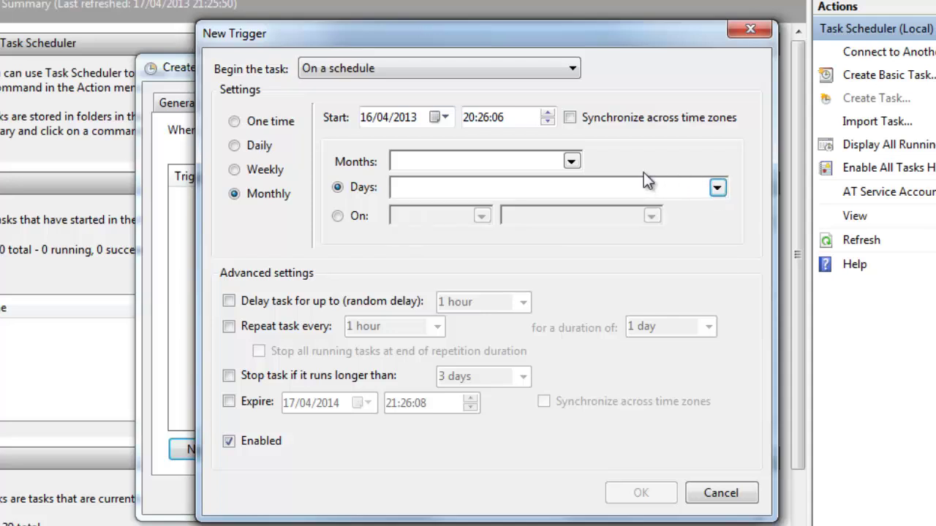
{"action": "left_click", "coordinate": [571, 162]}
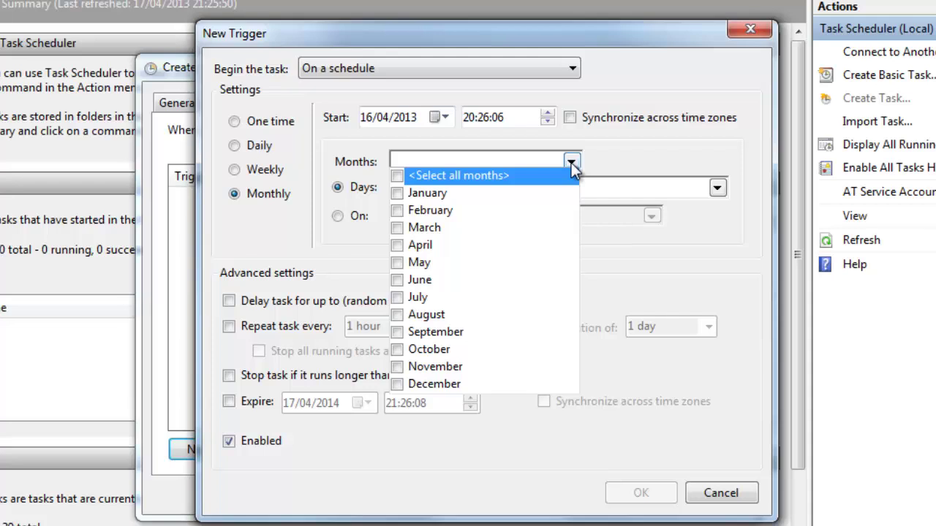
{"action": "left_click", "coordinate": [571, 162]}
{"action": "left_click", "coordinate": [352, 210]}
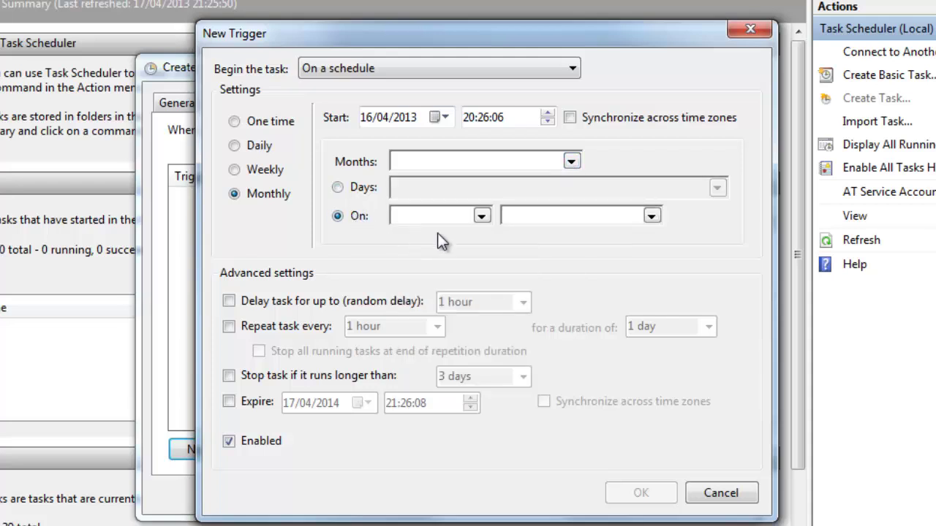
{"action": "left_click", "coordinate": [481, 216]}
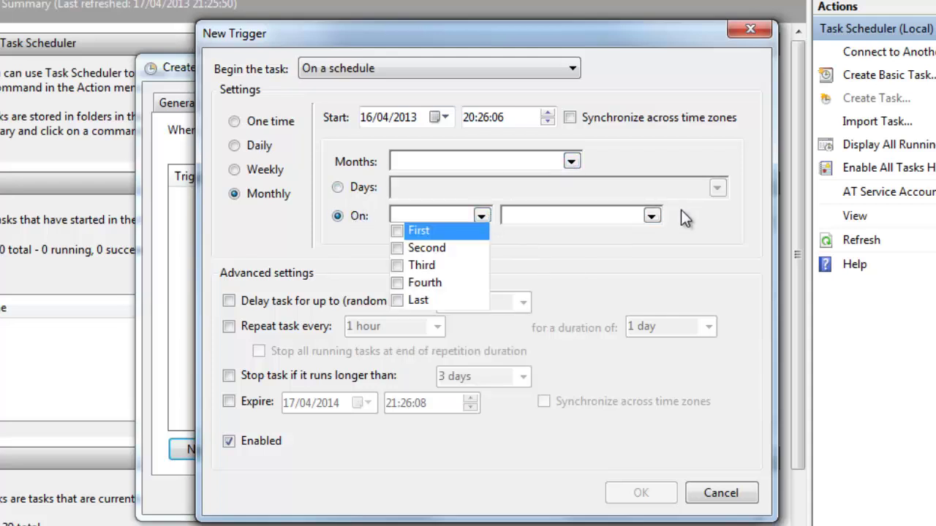
{"action": "left_click", "coordinate": [652, 215]}
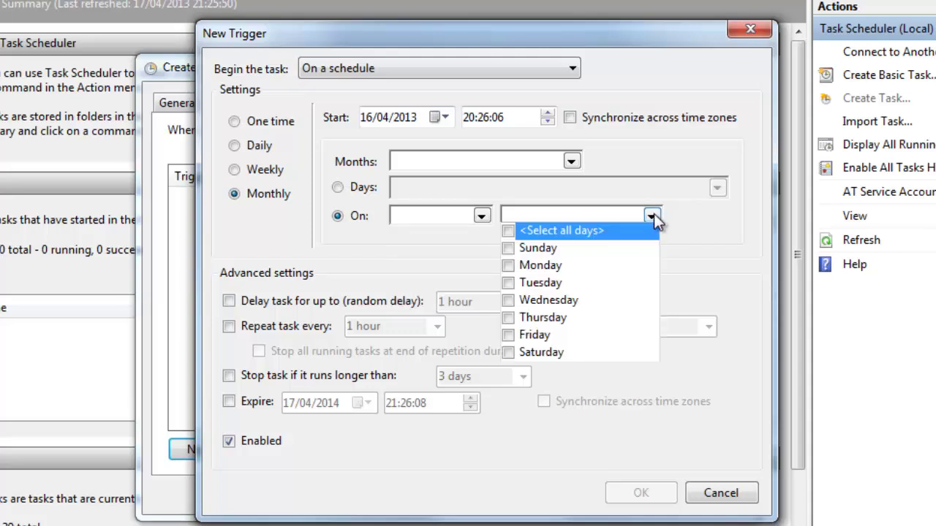
- Switch back to Daily and raise the start time to 22:50
{"action": "left_click", "coordinate": [262, 146]}
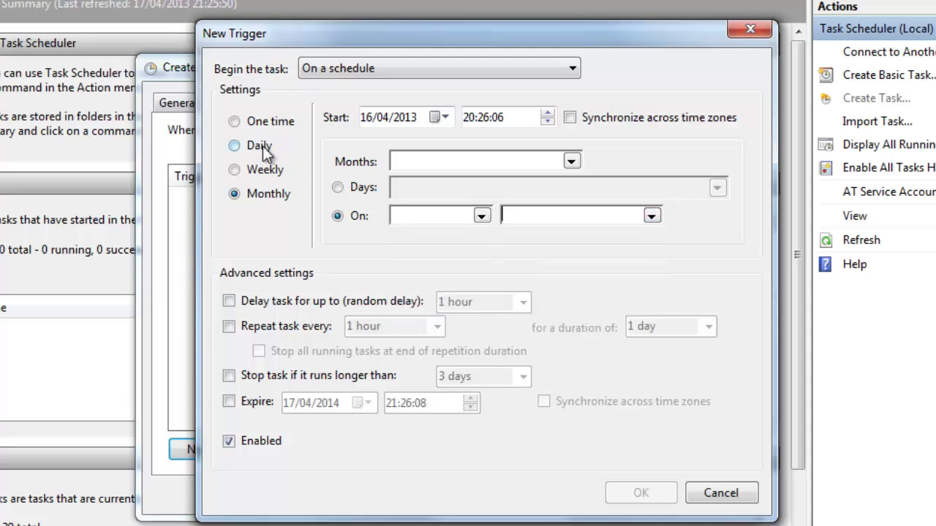
{"action": "left_click", "coordinate": [262, 146]}
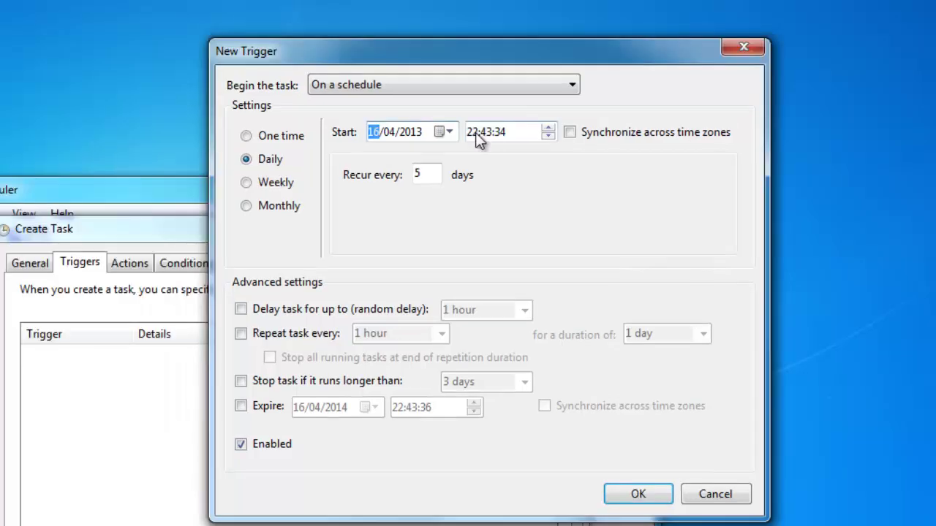
{"action": "left_click", "coordinate": [483, 132]}
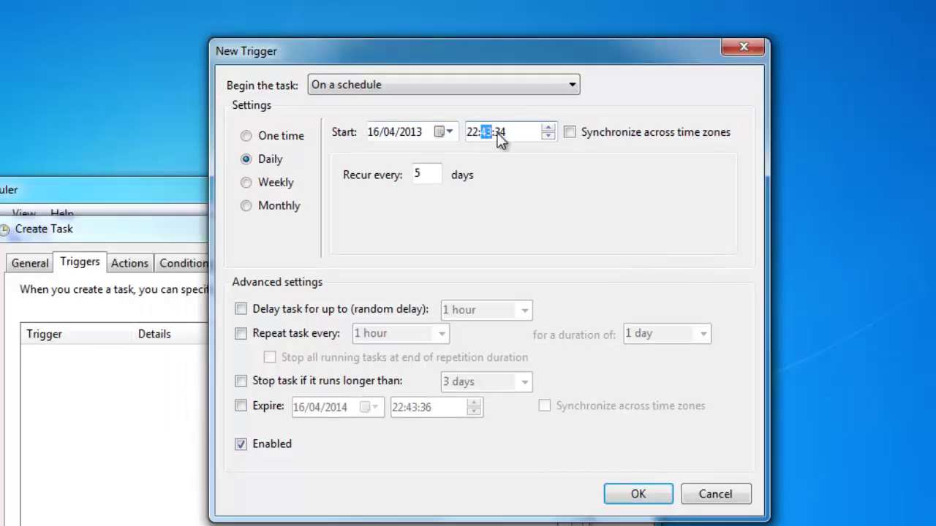
{"action": "left_click", "coordinate": [547, 128]}
{"action": "left_click", "coordinate": [548, 128]}
{"action": "left_click", "coordinate": [548, 128]}
{"action": "left_click", "coordinate": [550, 129]}
{"action": "left_click", "coordinate": [550, 129]}
{"action": "left_click", "coordinate": [550, 129]}
{"action": "left_click", "coordinate": [550, 129]}
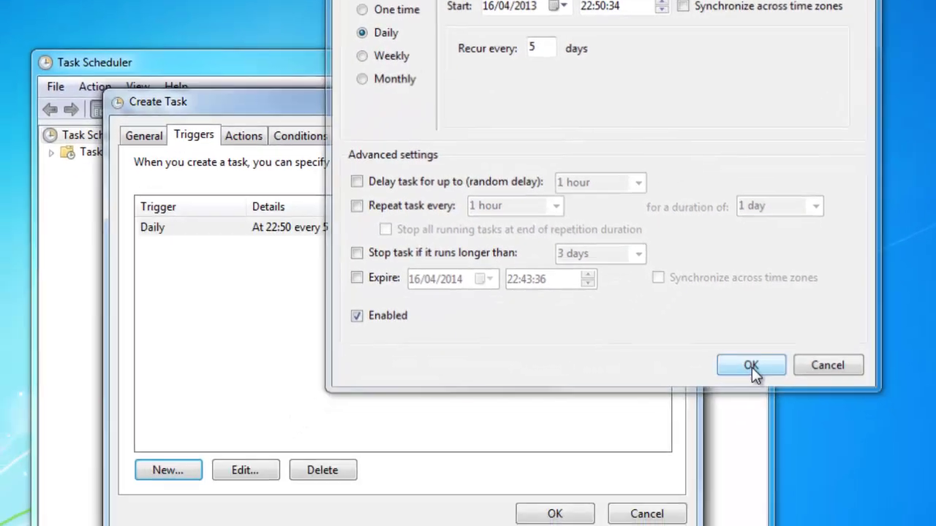
- Confirm the every-5-days trigger, then add a new action with WakeOnLan.bat as the program
{"action": "left_click", "coordinate": [638, 494]}
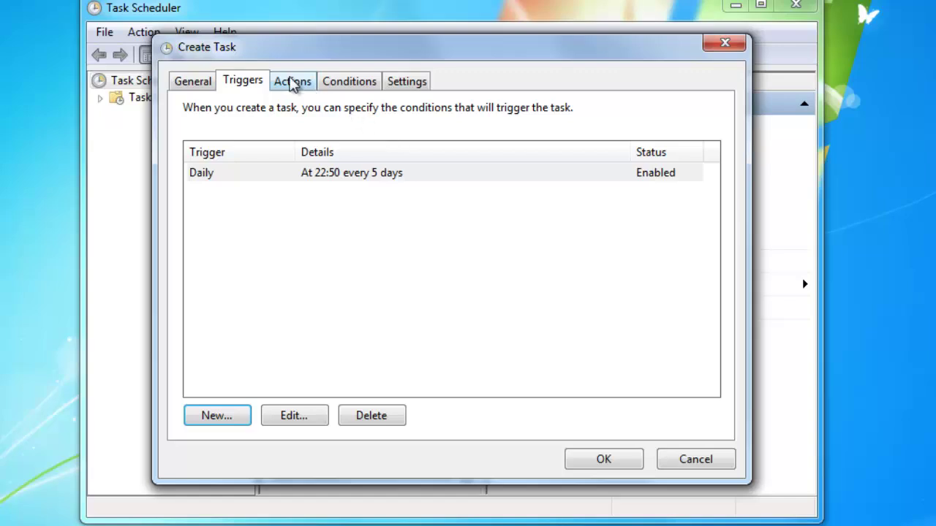
{"action": "left_click", "coordinate": [294, 84]}
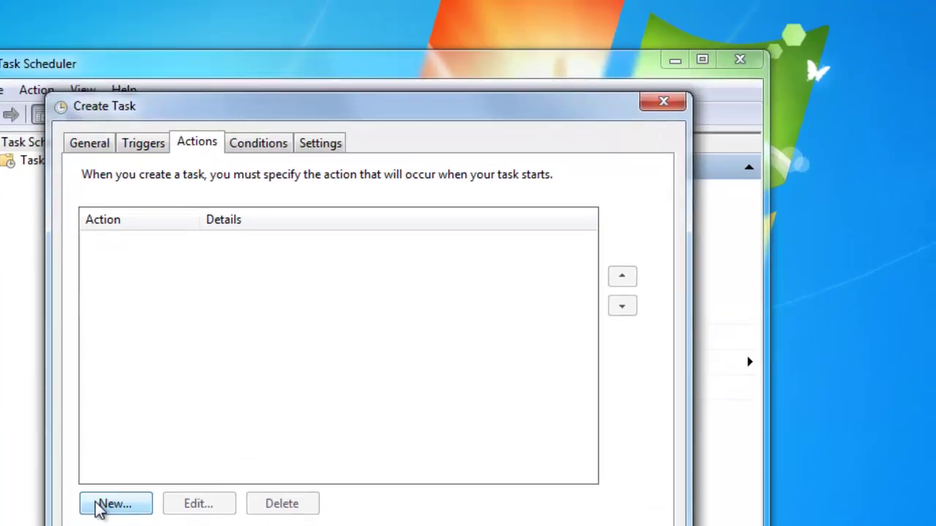
{"action": "left_click", "coordinate": [217, 416]}
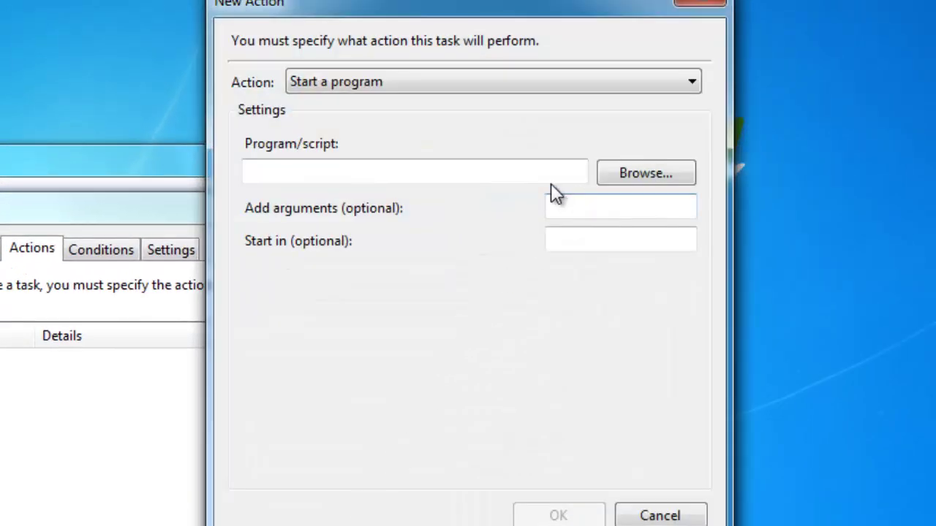
{"action": "left_click", "coordinate": [552, 177]}
{"action": "left_click", "coordinate": [616, 183]}
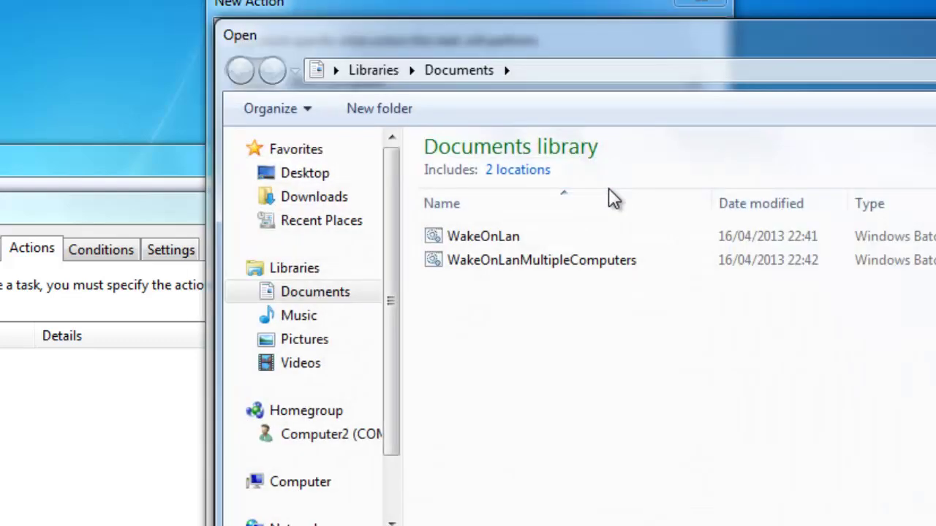
{"action": "left_click", "coordinate": [581, 249]}
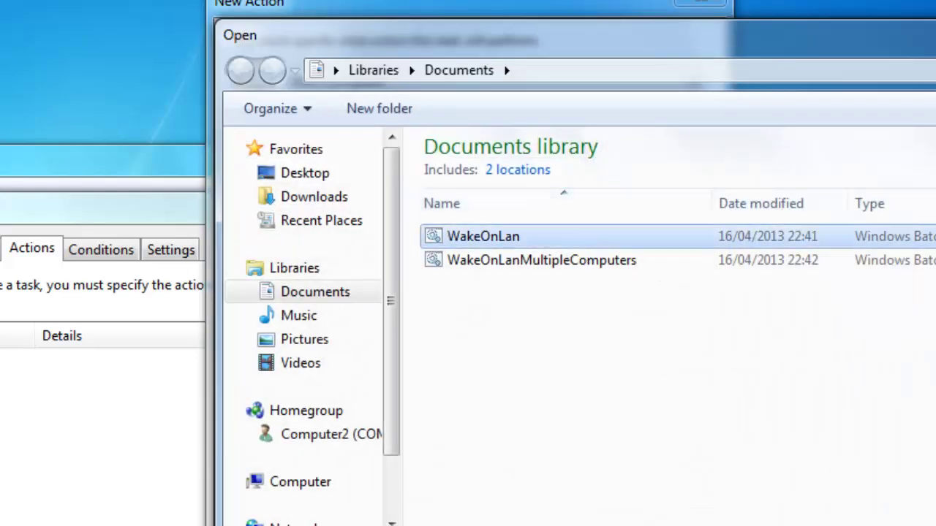
{"action": "left_click", "coordinate": [933, 503]}
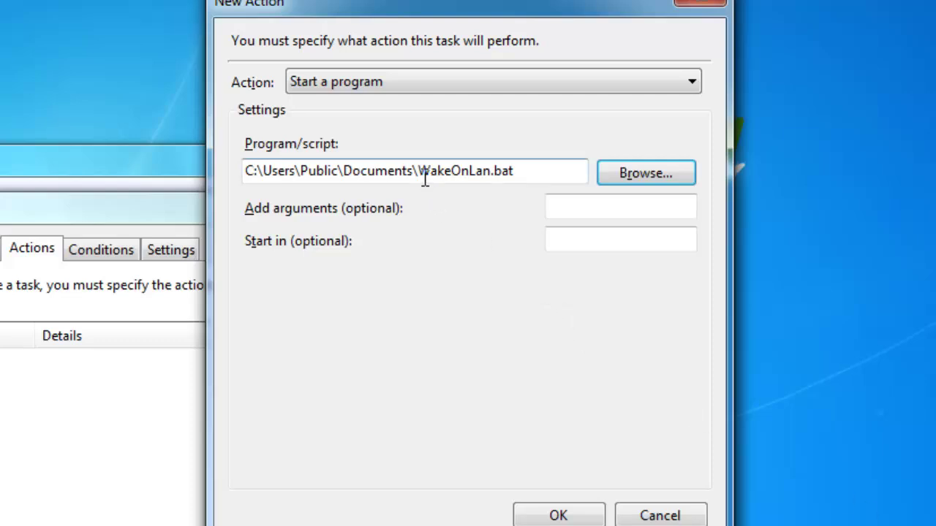
- Reduce the program to WakeOnLan.bat, set Start in to Public Documents, and confirm the action
{"action": "left_click_drag", "start_coordinate": [422, 174], "coordinate": [136, 161]}
{"action": "key", "text": "Delete"}
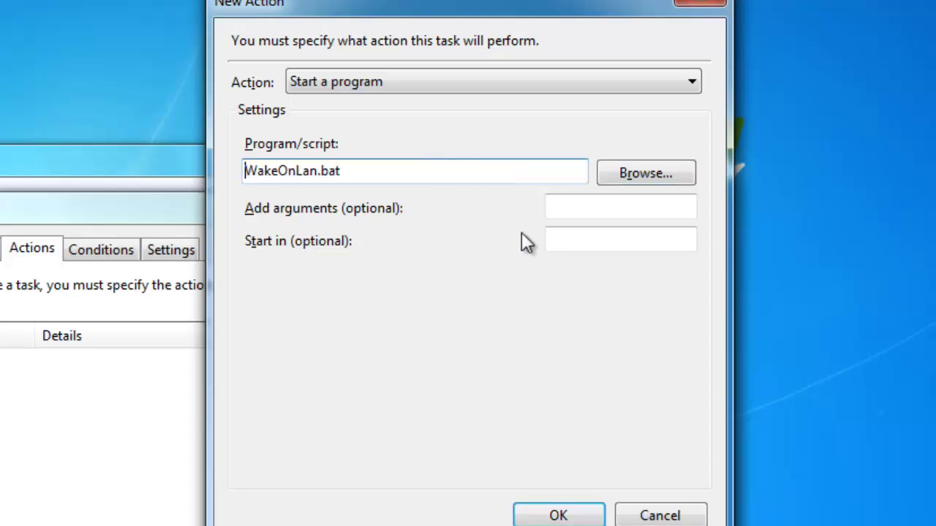
{"action": "left_click", "coordinate": [589, 241]}
{"action": "key", "text": "ctrl+v"}
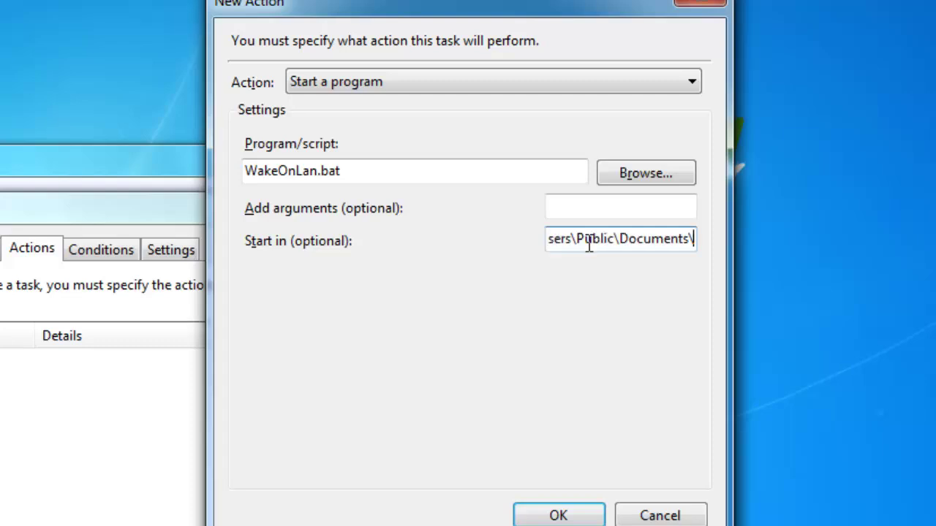
{"action": "left_click", "coordinate": [417, 169]}
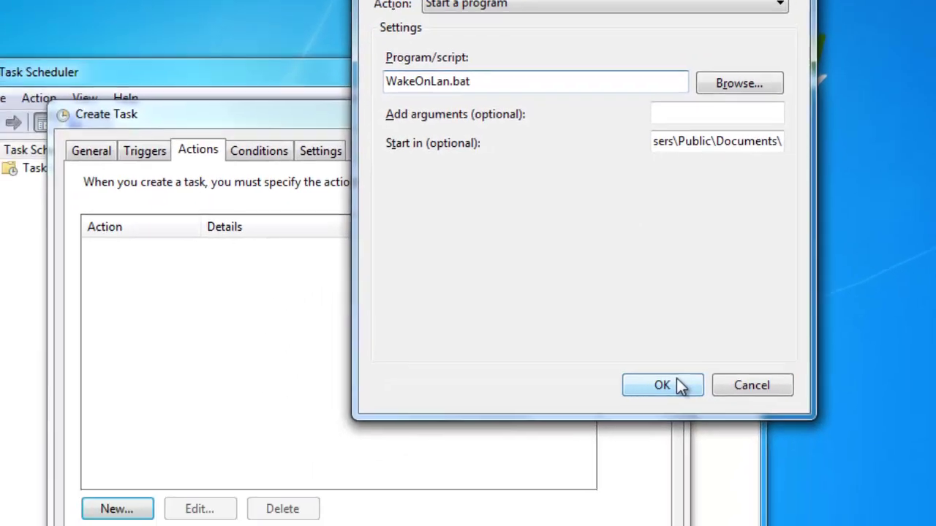
{"action": "left_click", "coordinate": [557, 515]}
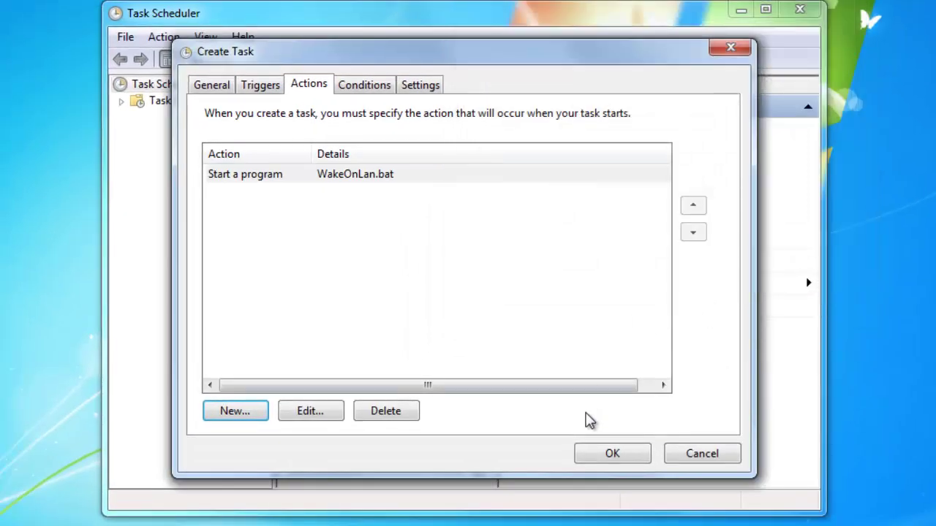
- Require a specific network connection, chosen from the list, for the task to run
{"action": "left_click", "coordinate": [370, 87]}
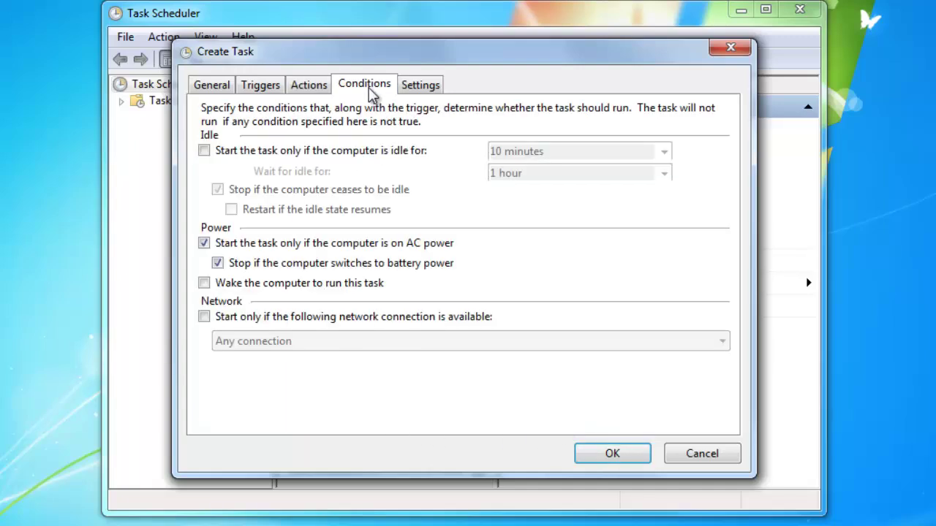
{"action": "left_click", "coordinate": [386, 322]}
{"action": "left_click", "coordinate": [368, 342]}
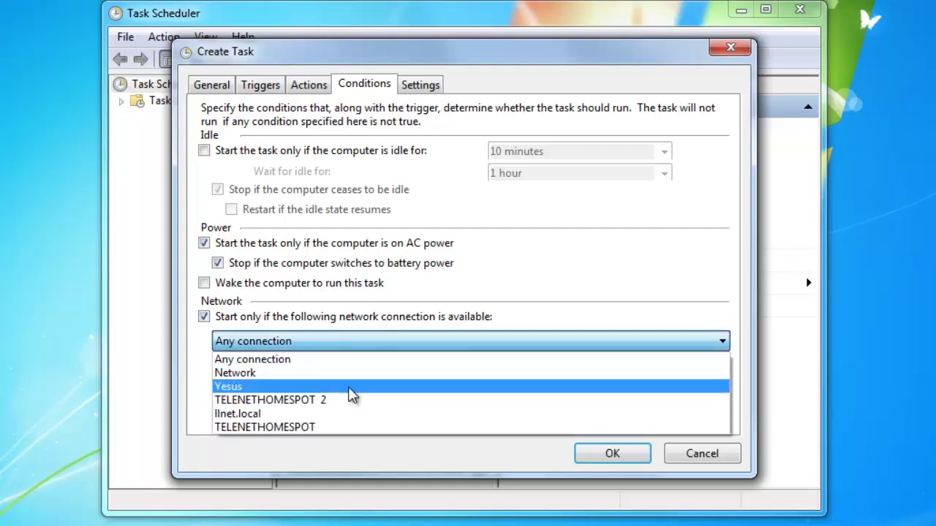
{"action": "left_click", "coordinate": [348, 387]}
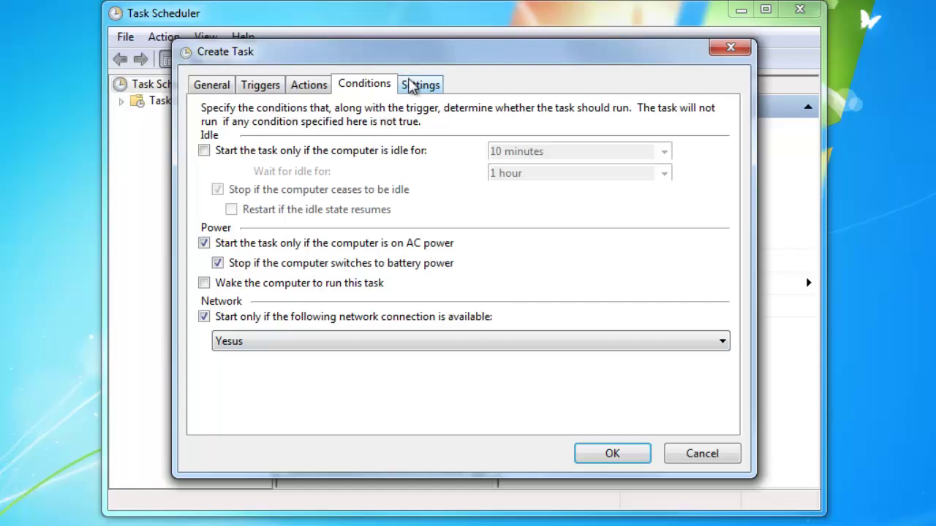
- Restart the task on failure every 1 minute up to 3 times, and remove the 3-day limit
{"action": "left_click", "coordinate": [414, 87]}
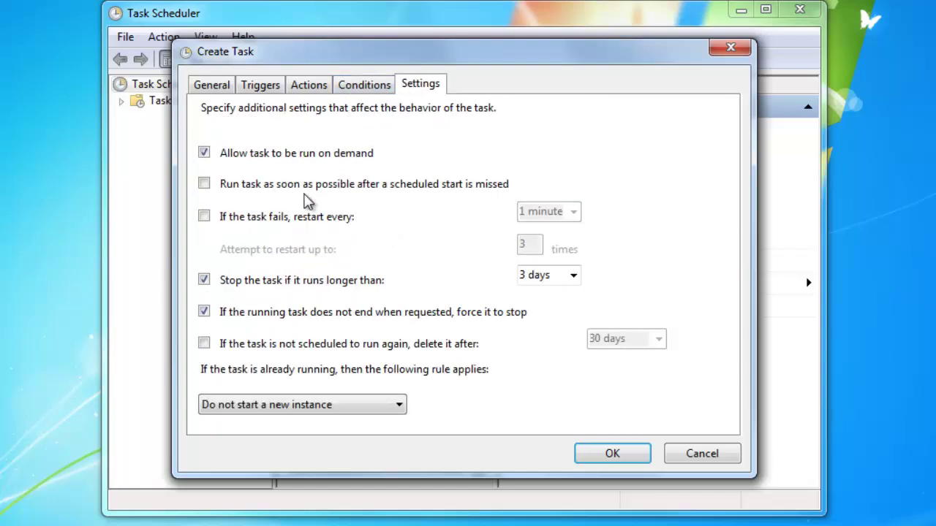
{"action": "left_click", "coordinate": [206, 218]}
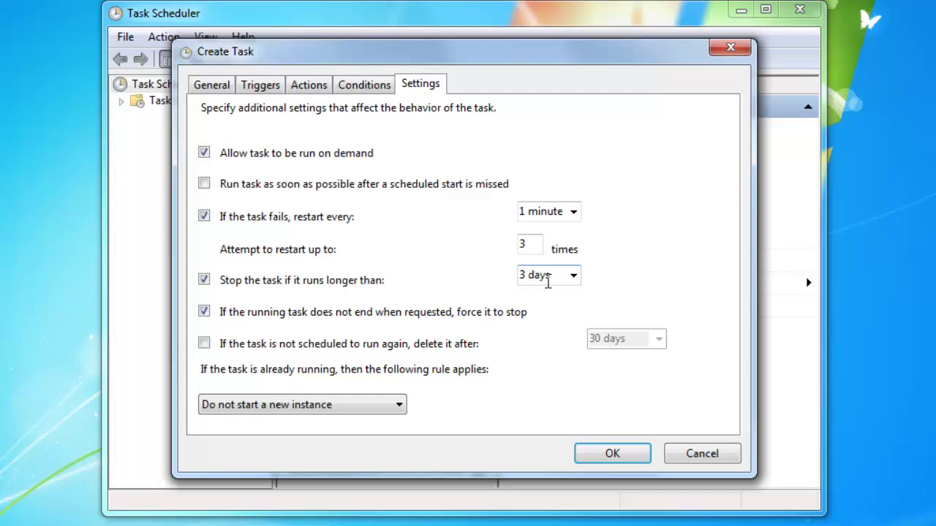
{"action": "left_click", "coordinate": [369, 280]}
- Save the WakeOnLan task and return to the Task Scheduler summary window
{"action": "left_click", "coordinate": [613, 454]}
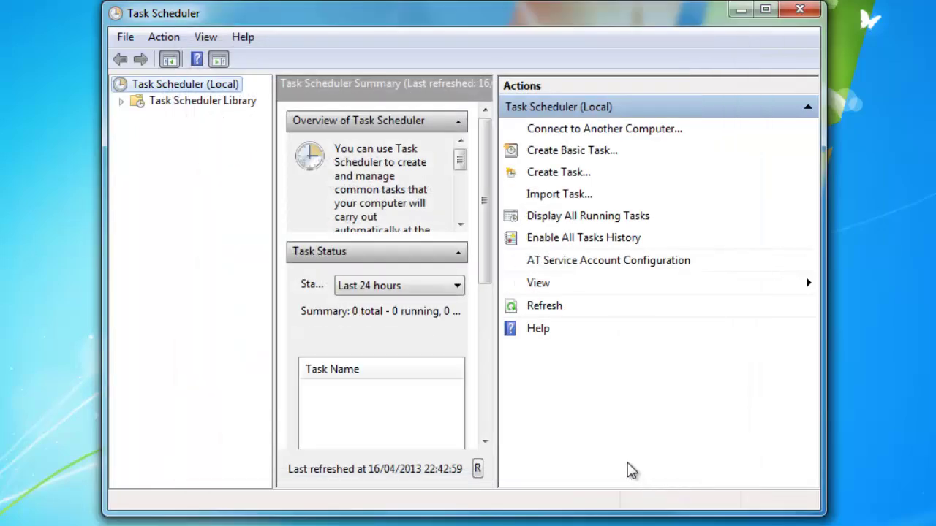